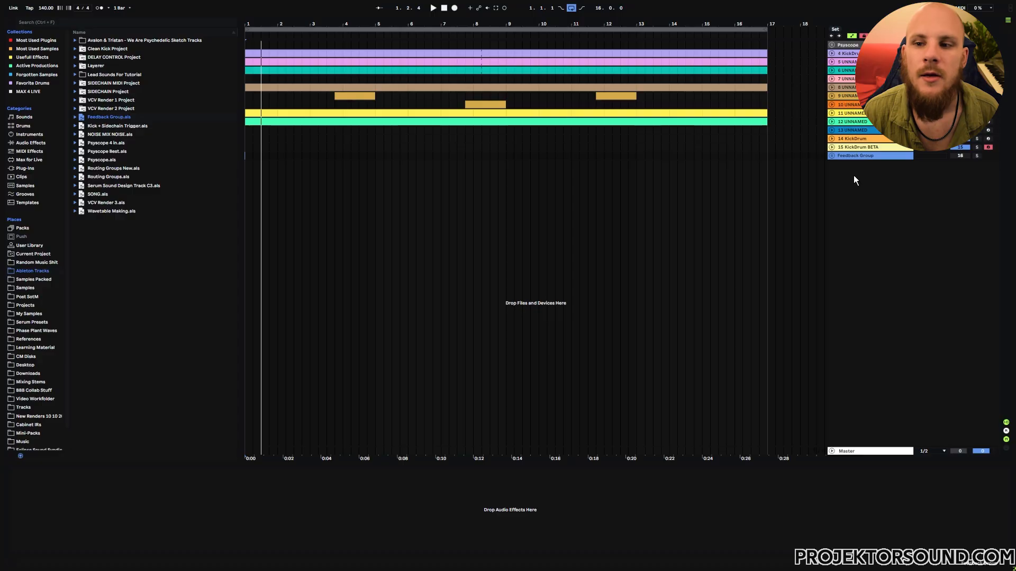
- Add a new MIDI track below Feedback Group and load the Serum instrument on it
right_click(853, 178)
click(867, 190)
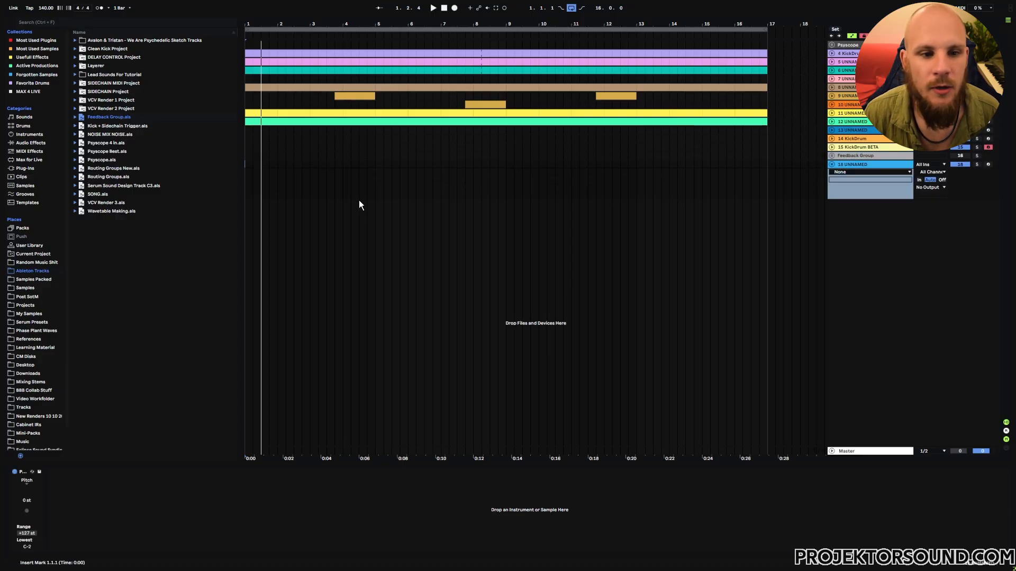
right_click(349, 180)
right_click(349, 180)
mouse_move(411, 187)
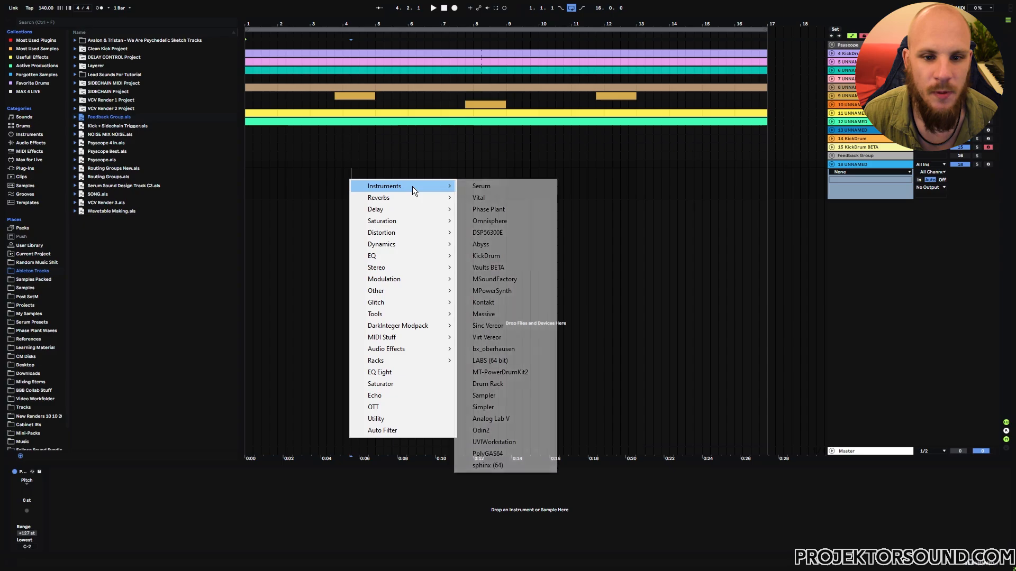
click(469, 186)
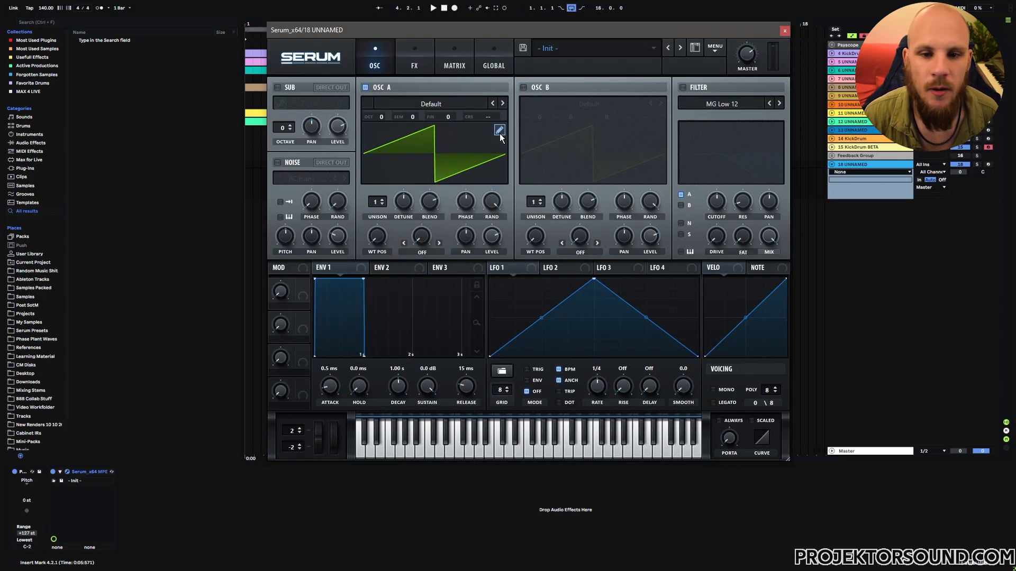
- Edit oscillator A's wavetable in Serum by removing the first harmonic bin
click(499, 129)
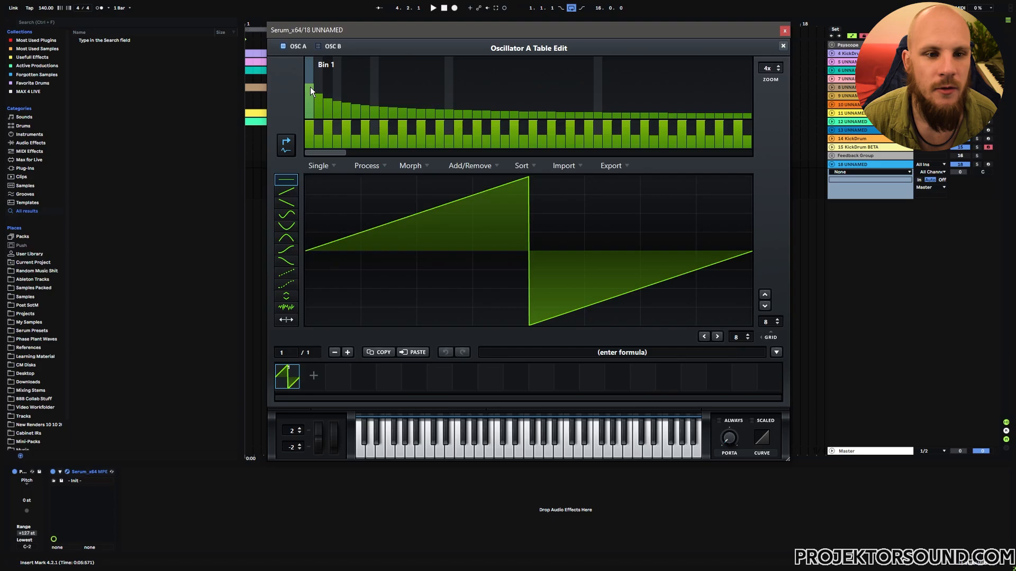
drag(312, 115, 316, 129)
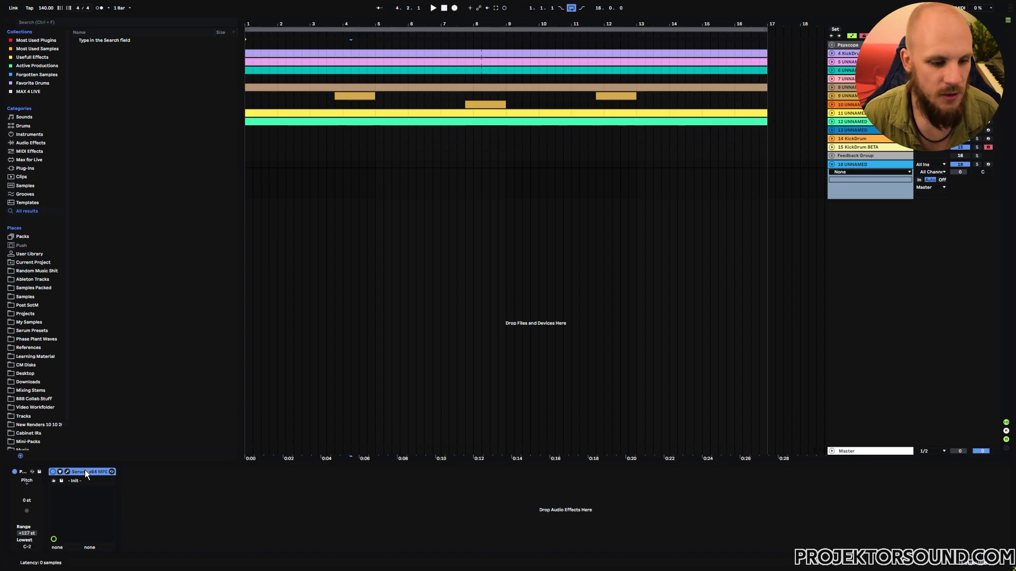
- Group Serum into an Instrument Rack, show its chain list and duplicate the Serum chain
key(ctrl+g)
click(54, 503)
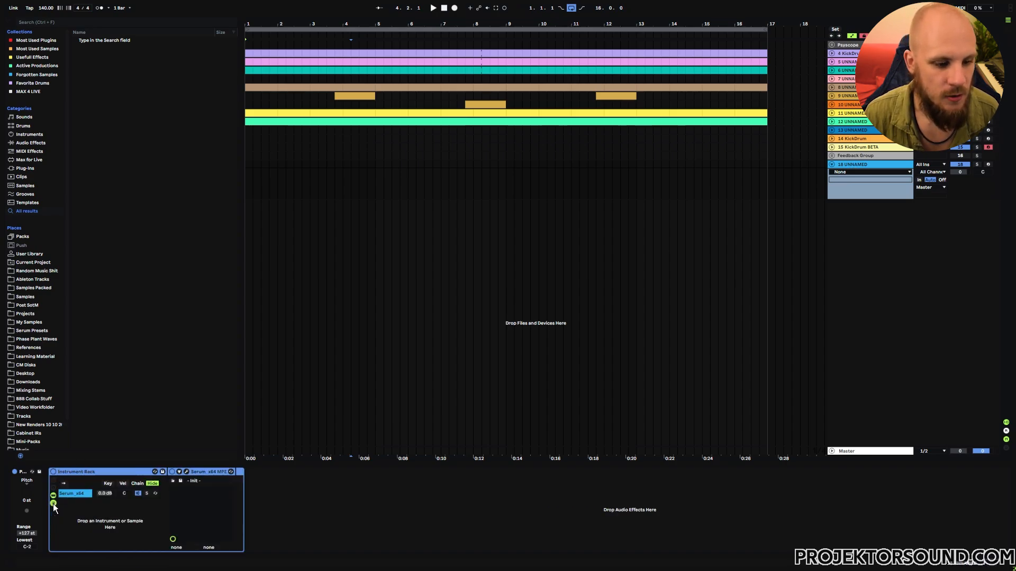
click(78, 495)
key(ctrl+d)
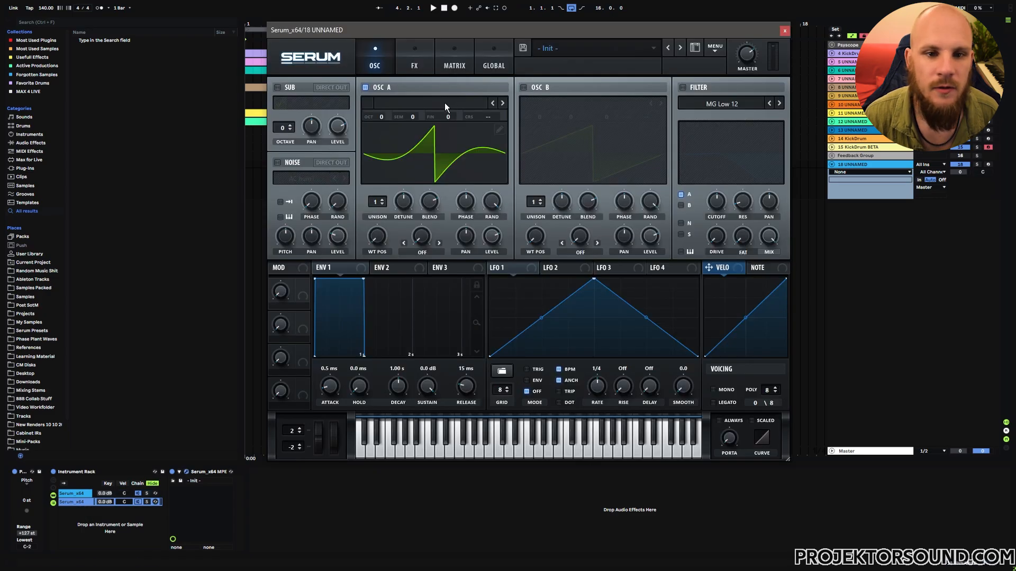
- Choose a different wavetable for oscillator A in the duplicated Serum chain
click(445, 103)
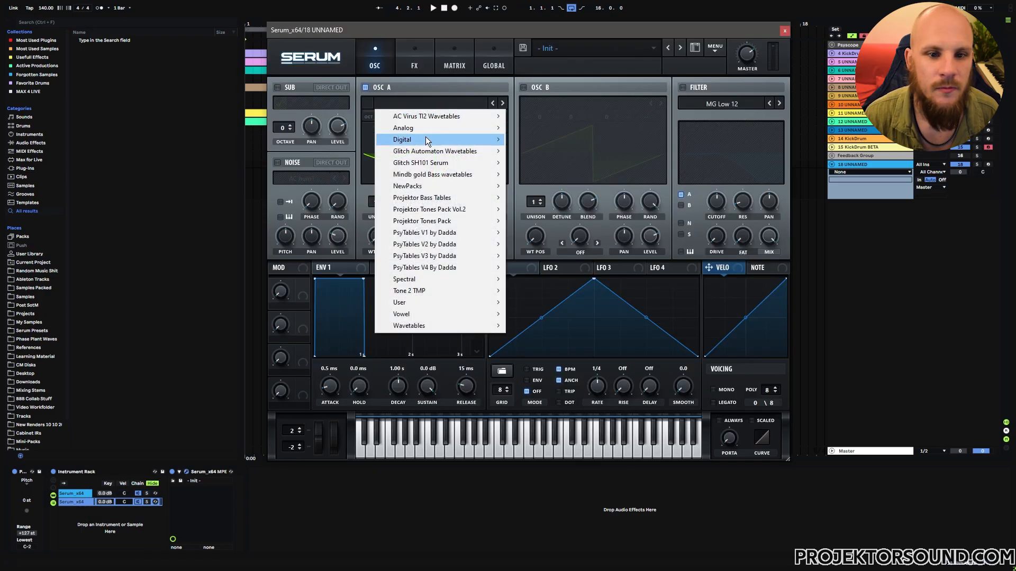
mouse_move(493, 134)
click(532, 177)
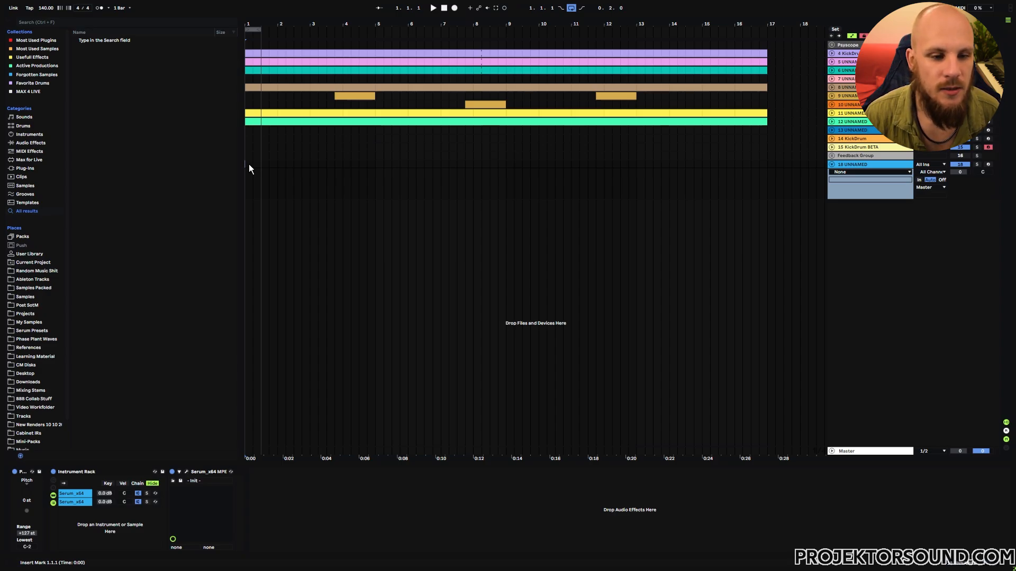
- Create a MIDI clip from 1.1.1 to 1.3.1 on the Serum track, add a full-length F0 note and audition it
key(space)
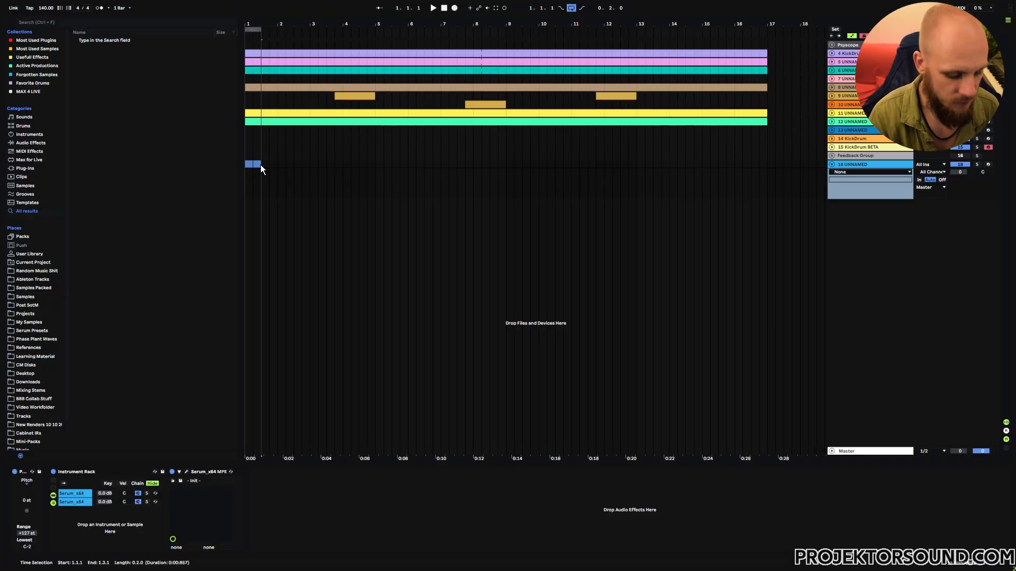
key(ctrl+shift+m)
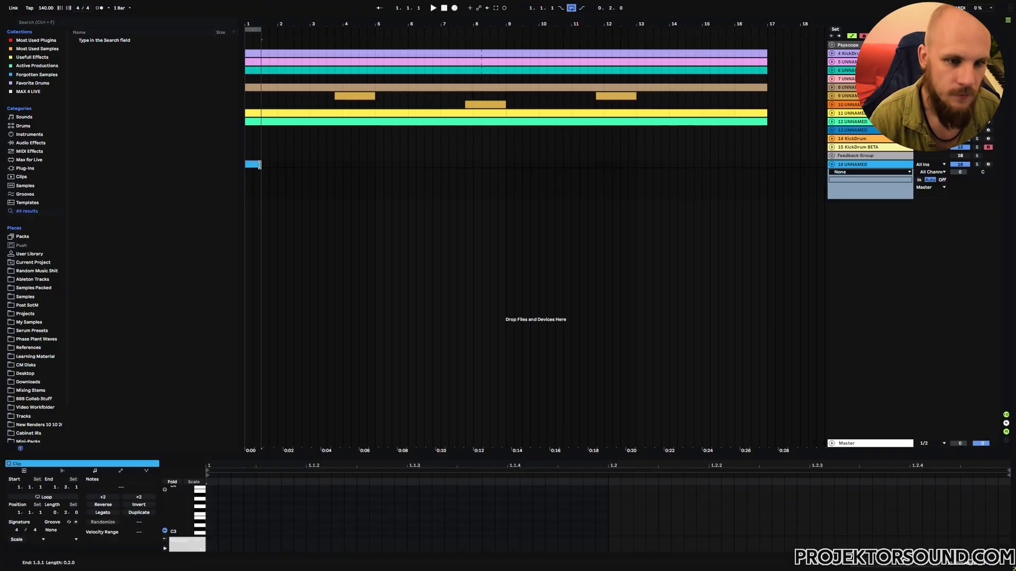
double_click(208, 504)
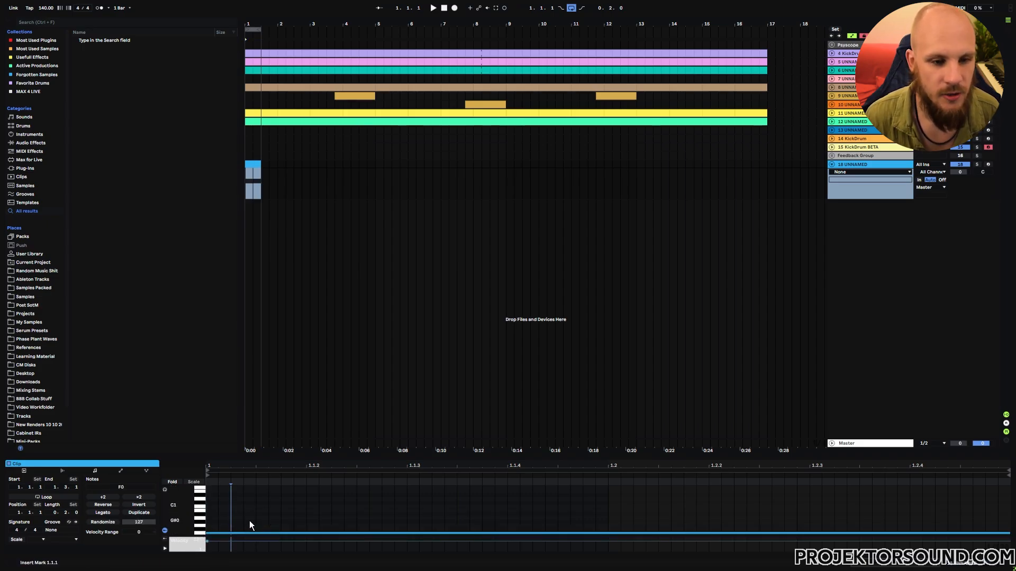
key(space)
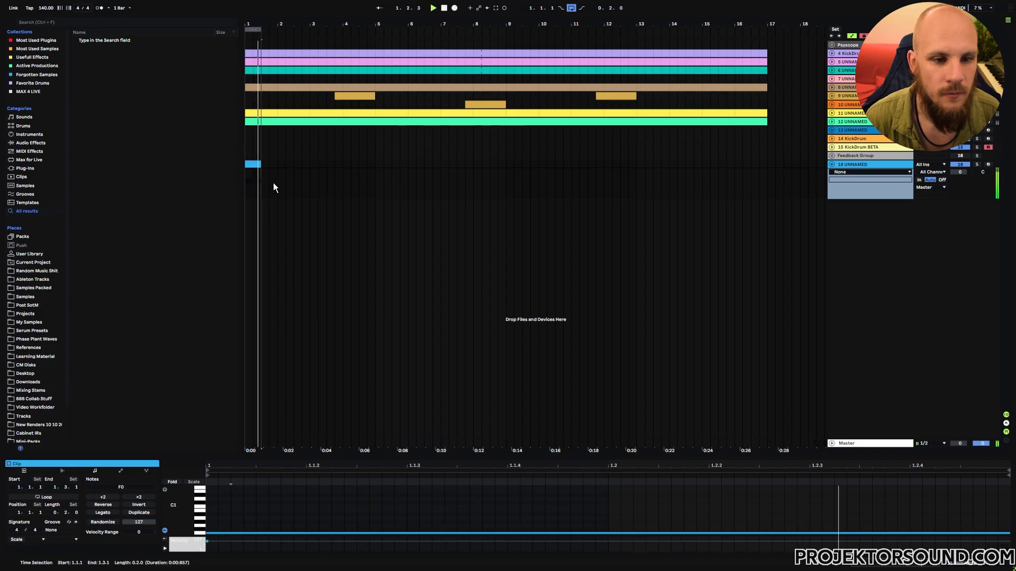
key(space)
- In the first chain's Serum, load the No Sub bass wavetable NoSub Bump -50 5kHz 8 into oscillator A
key(shift+Tab)
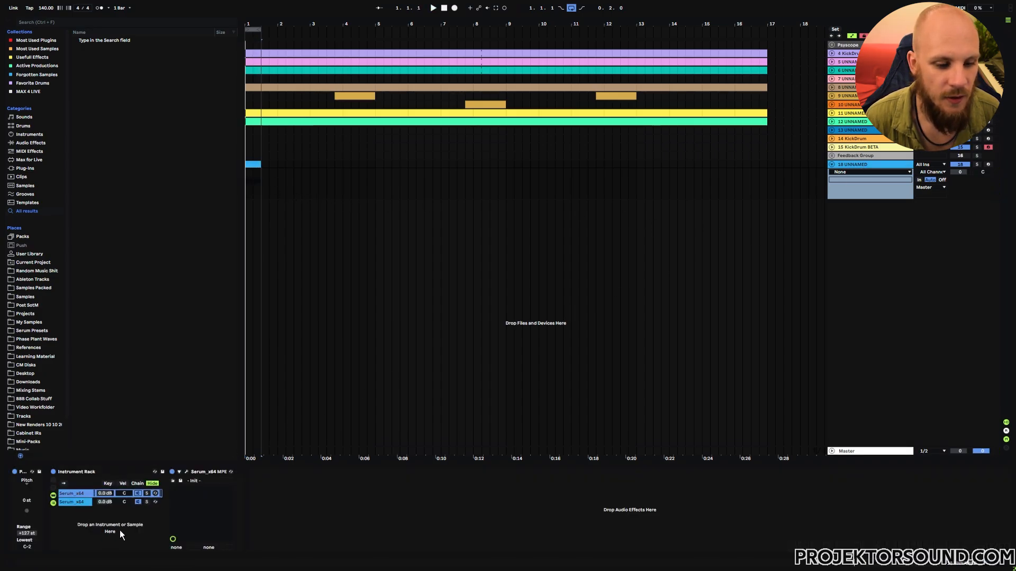
click(186, 472)
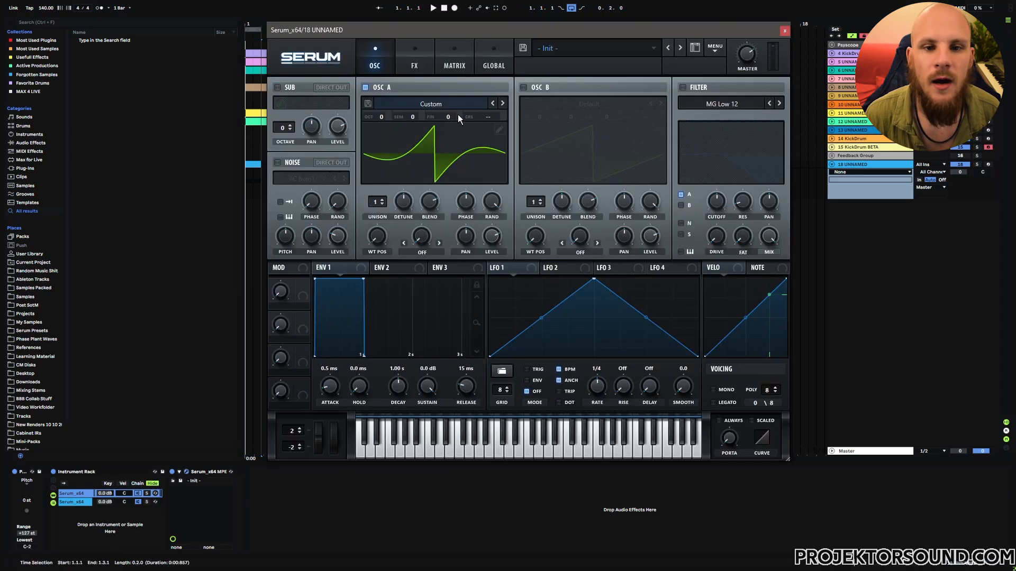
click(432, 102)
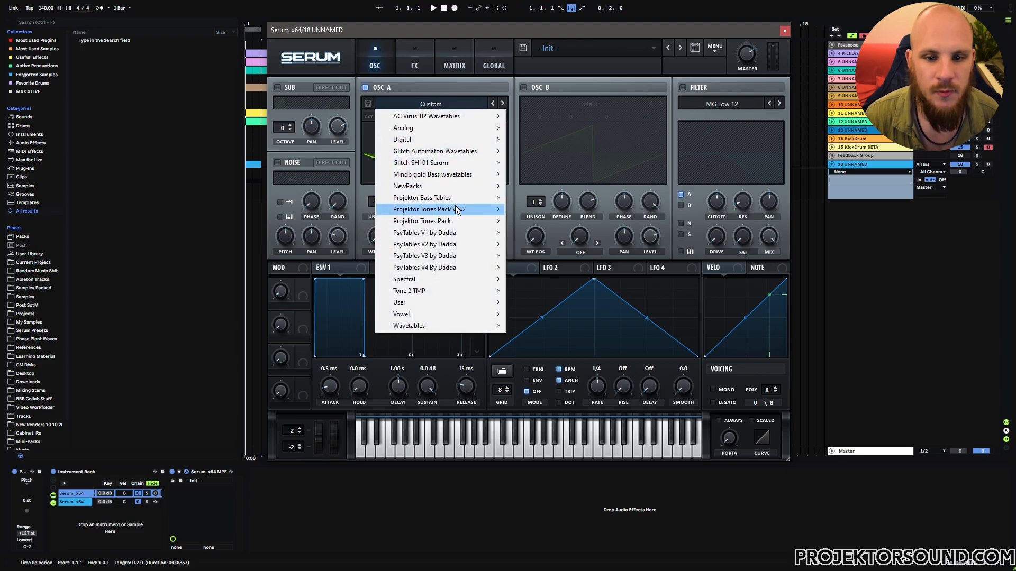
mouse_move(450, 198)
mouse_move(540, 221)
mouse_move(617, 234)
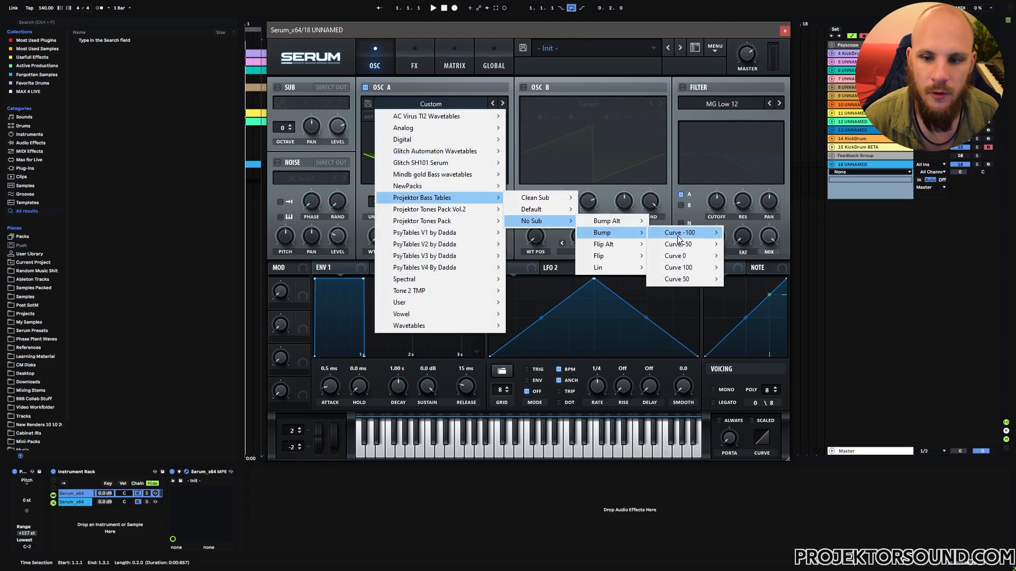
mouse_move(683, 244)
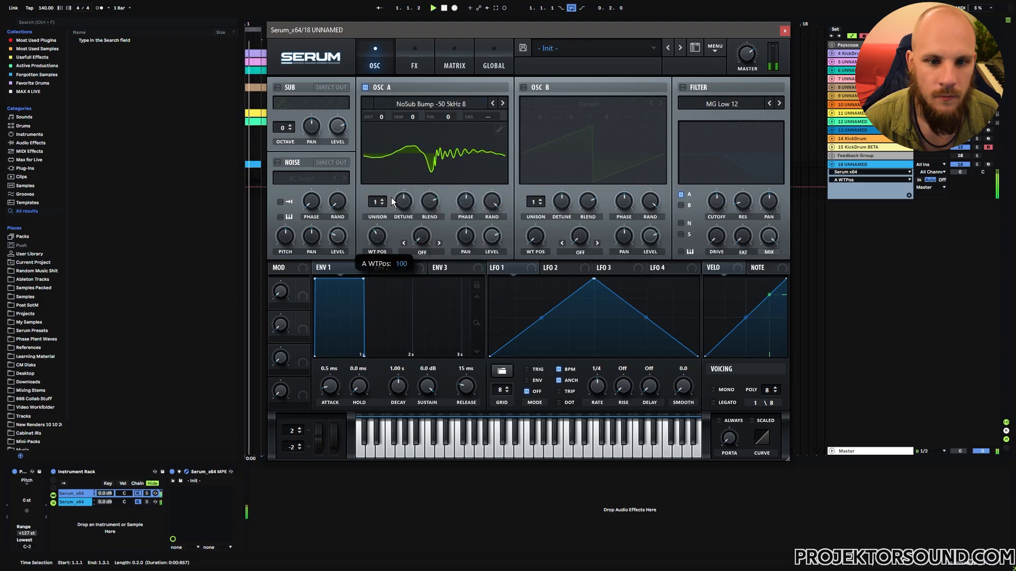
- Switch oscillator A to the NoSub Bump -50 500Hz 8 wavetable and adjust its wavetable position during playback
drag(392, 198, 395, 189)
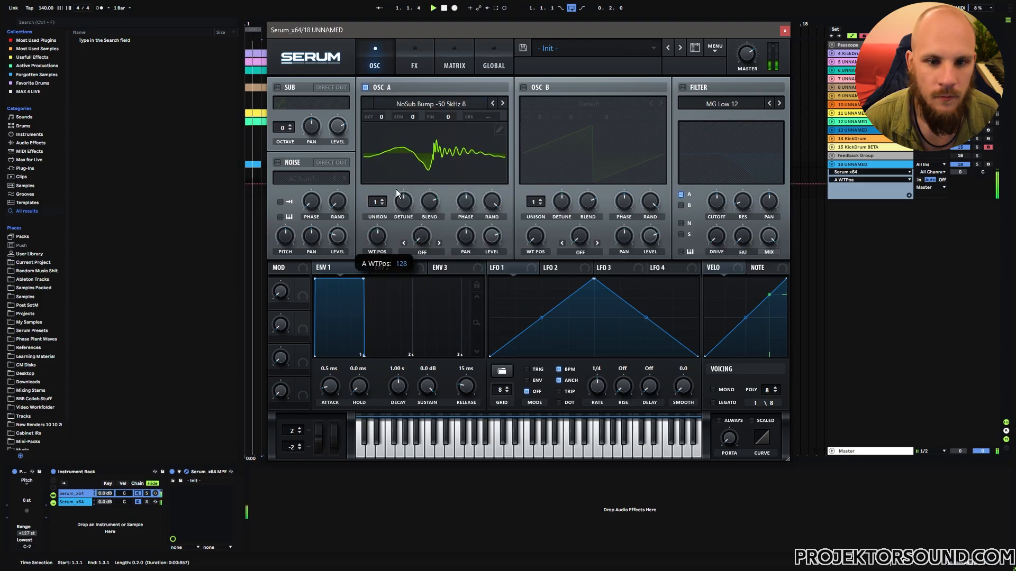
click(493, 104)
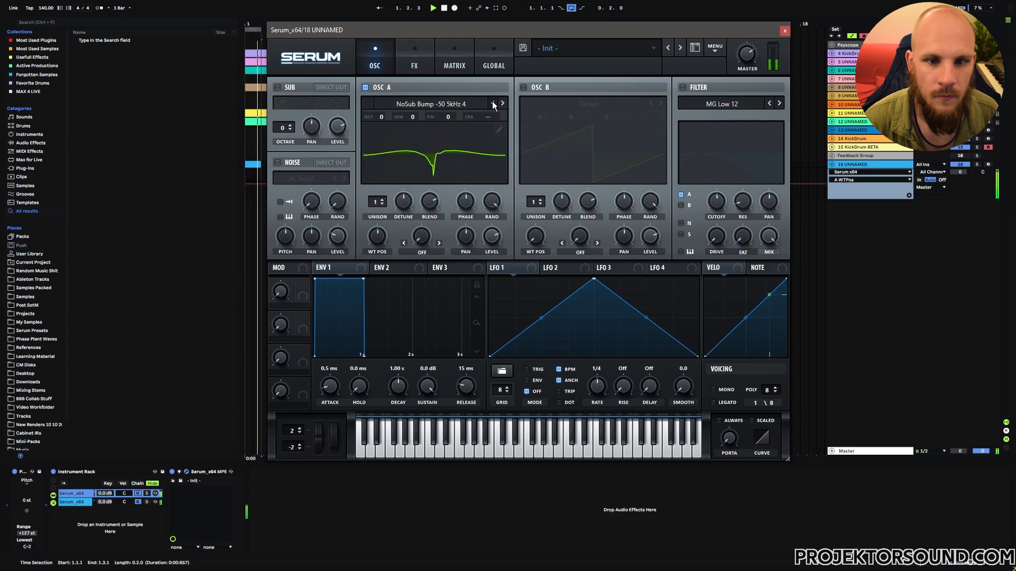
click(493, 104)
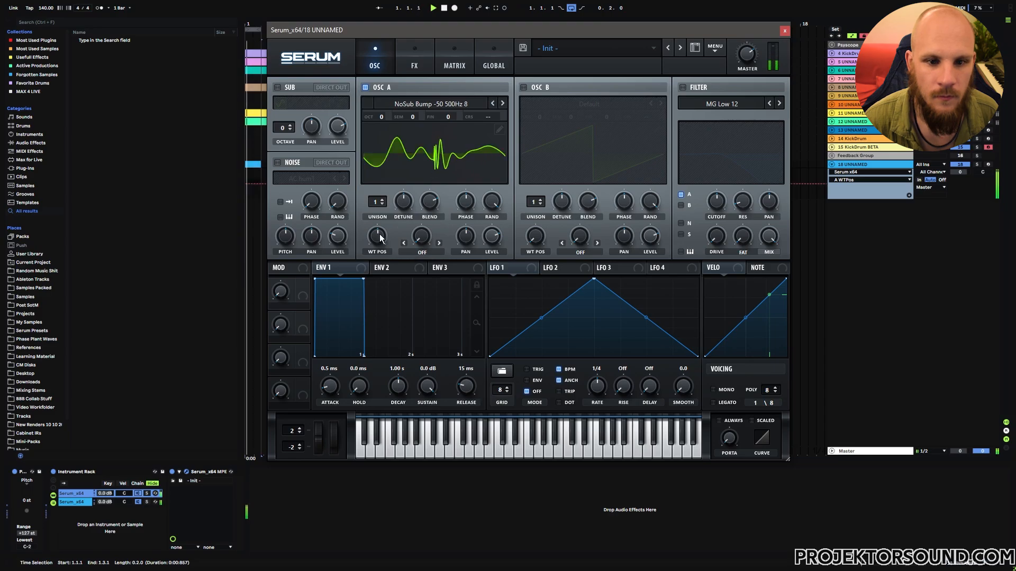
drag(374, 243, 374, 233)
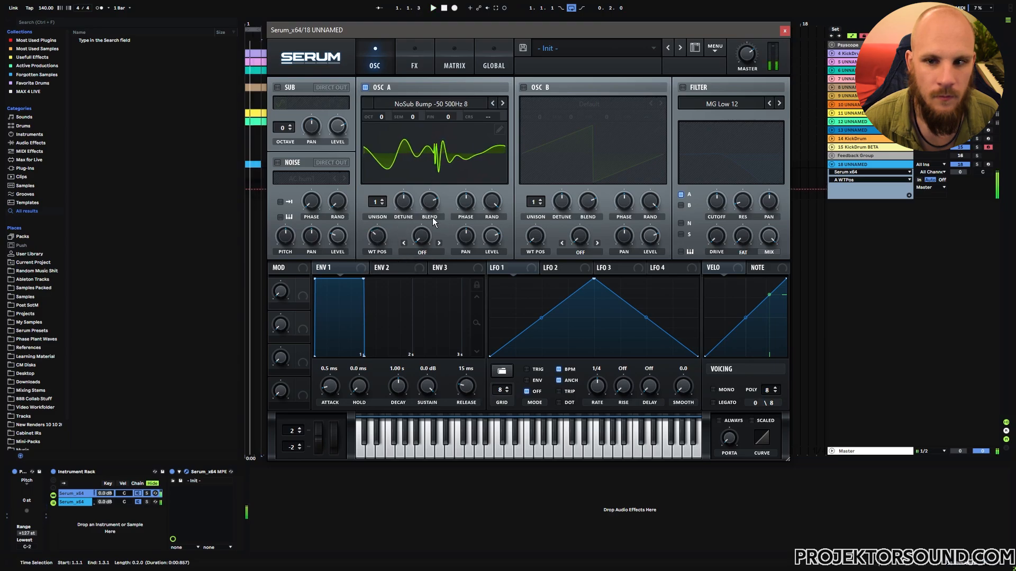
- Enable the MG Low 12 filter and lower its cutoff to about 145 Hz during playback
click(683, 87)
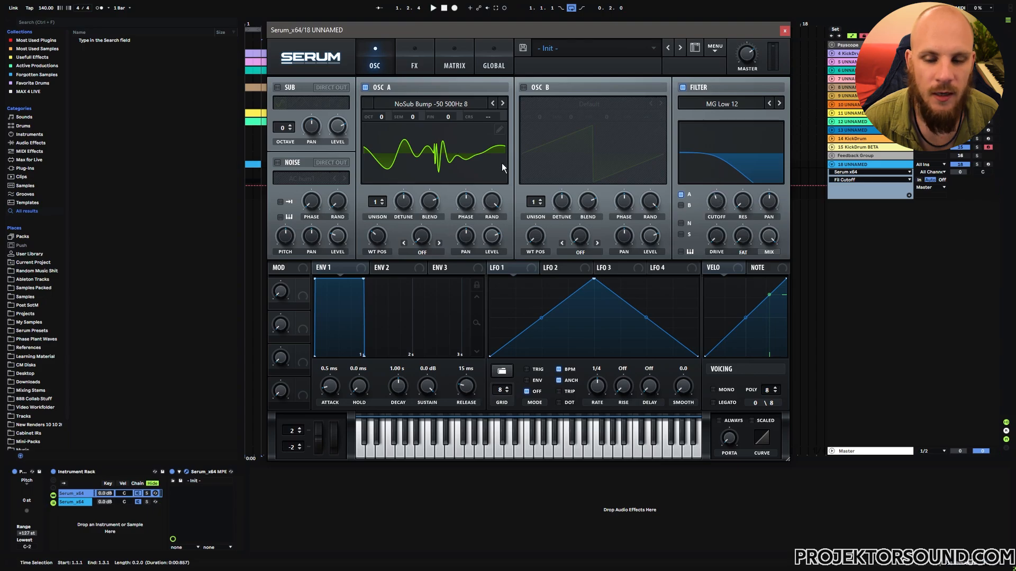
key(space)
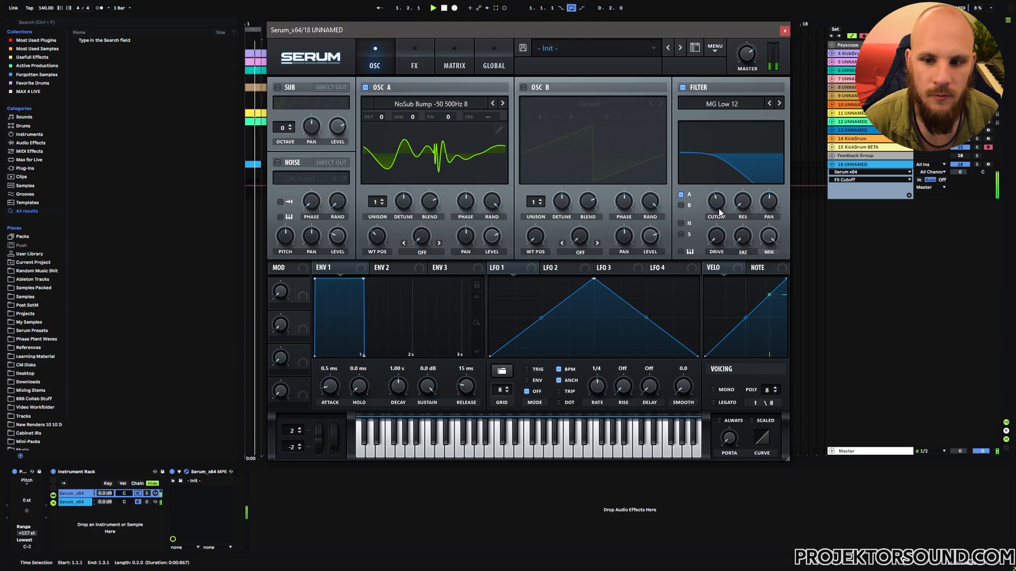
mouse_move(719, 209)
mouse_down()
mouse_move(724, 199)
mouse_move(716, 214)
mouse_up()
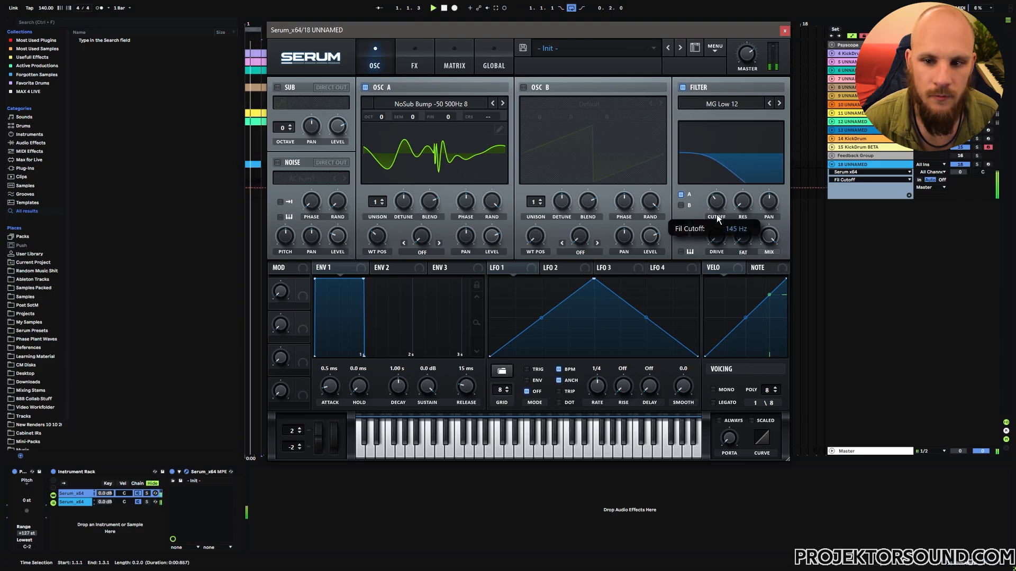
- Set LFO 1's rate to 1/2, shape it with a curved decay to the midpoint and a zero end point, modulating the filter cutoff
click(601, 391)
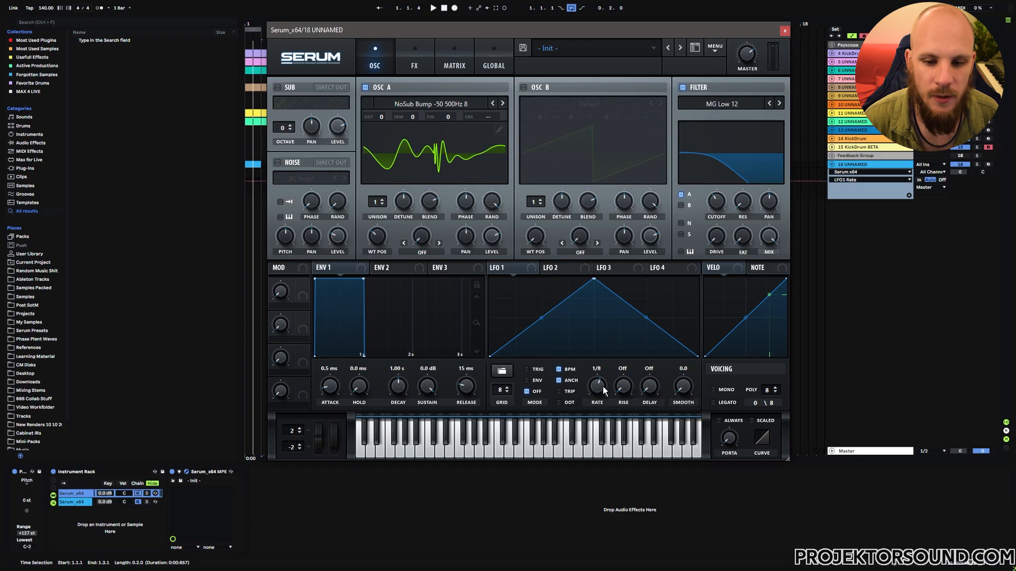
drag(602, 387, 599, 399)
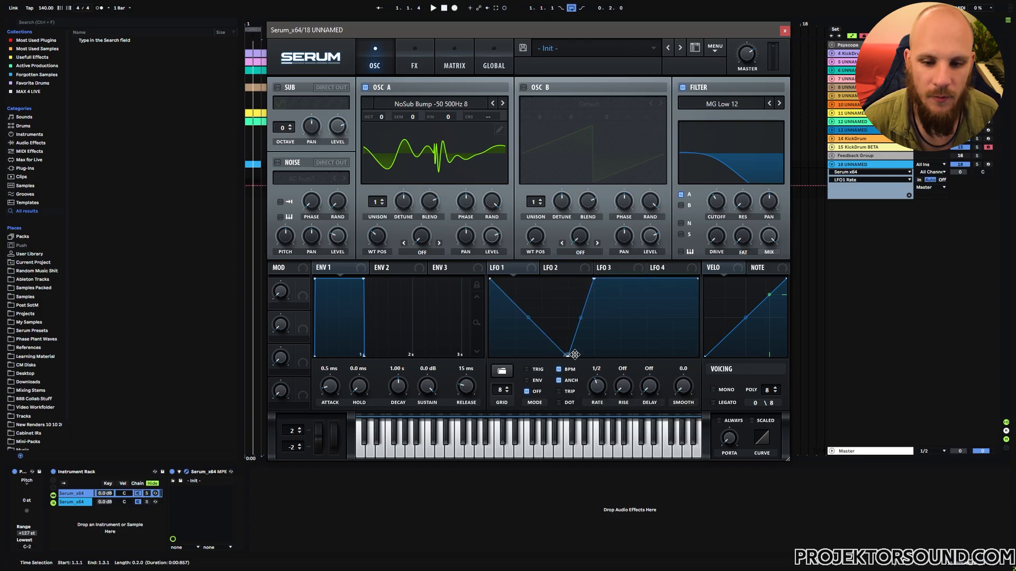
drag(575, 355, 597, 362)
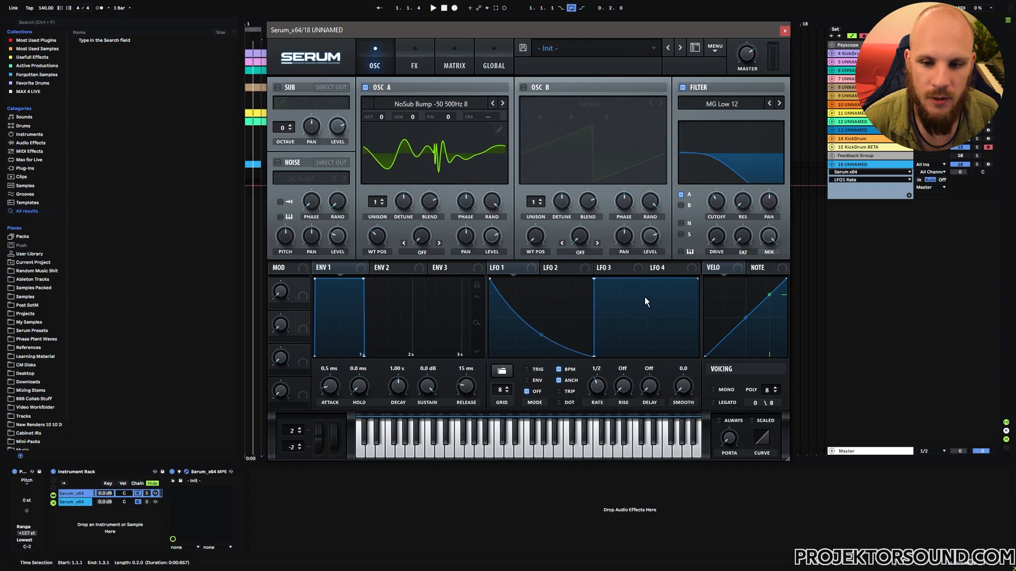
drag(697, 279, 694, 376)
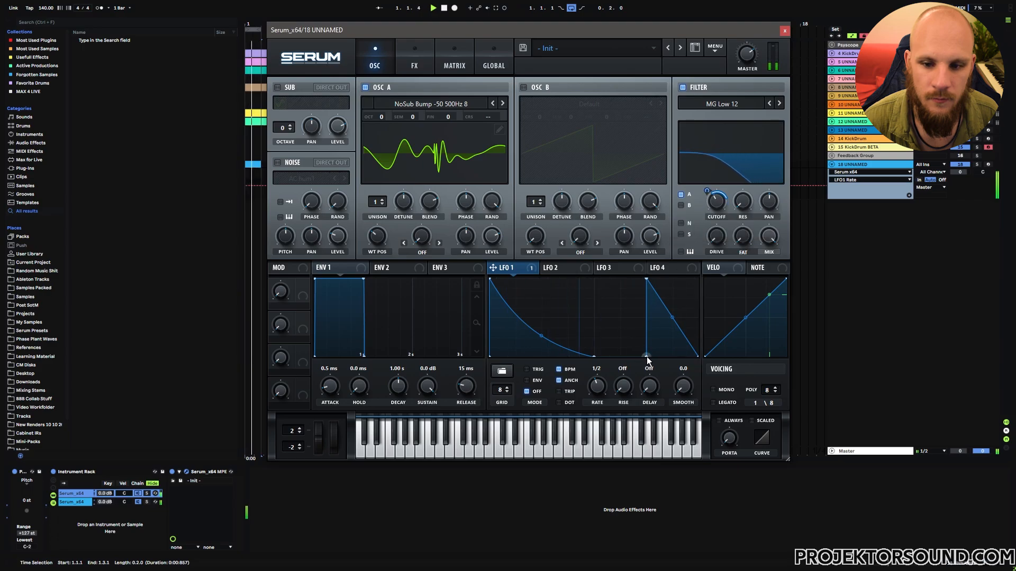
- Give LFO 1's second peak a gradual curved rise and lower the shape's starting point slightly
drag(646, 356, 624, 357)
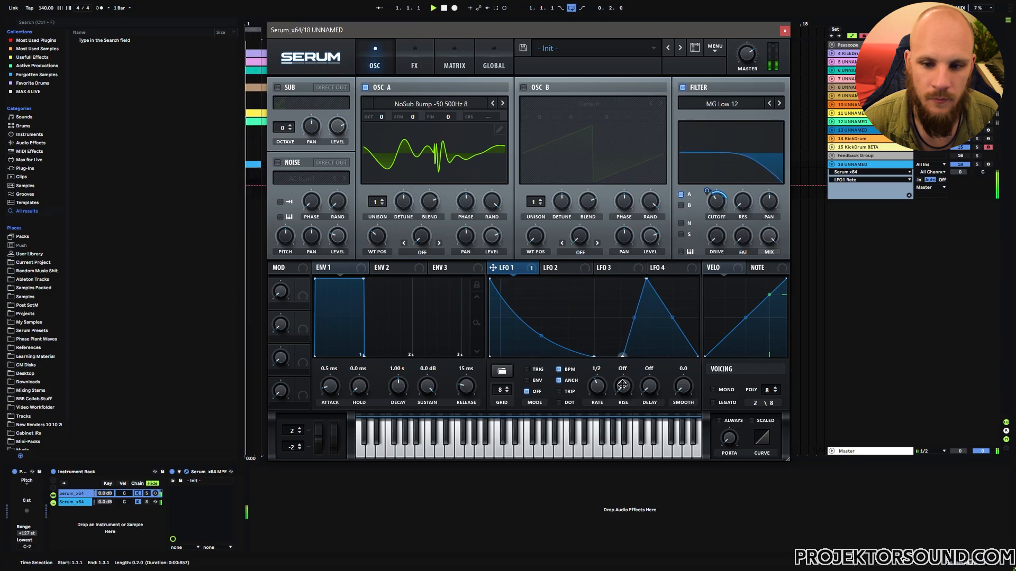
drag(634, 318, 625, 355)
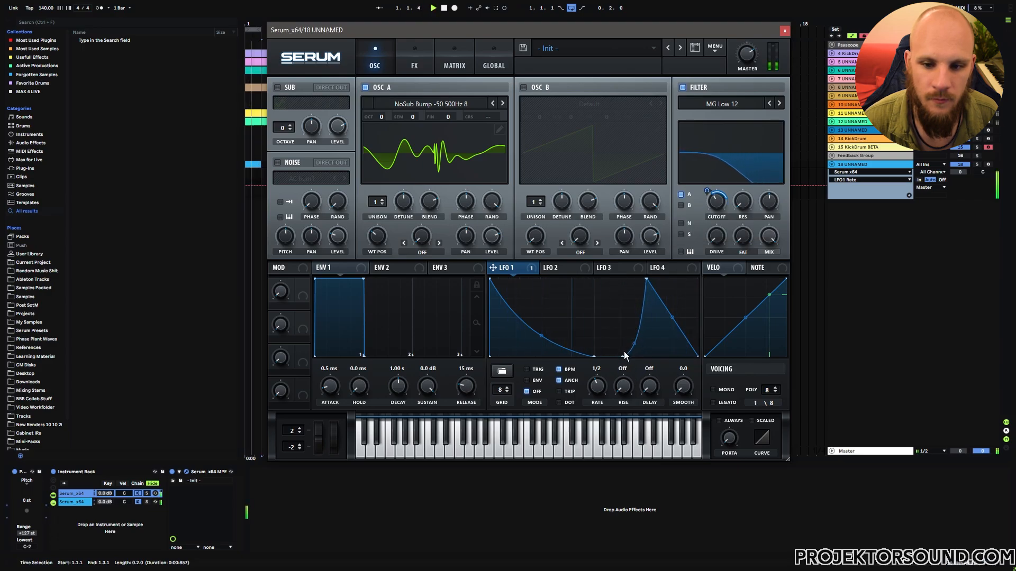
drag(490, 280, 485, 289)
- Shape LFO 2 as a curved rise into a high plateau with a steep final drop, modulating oscillator A's level by about 84
click(556, 269)
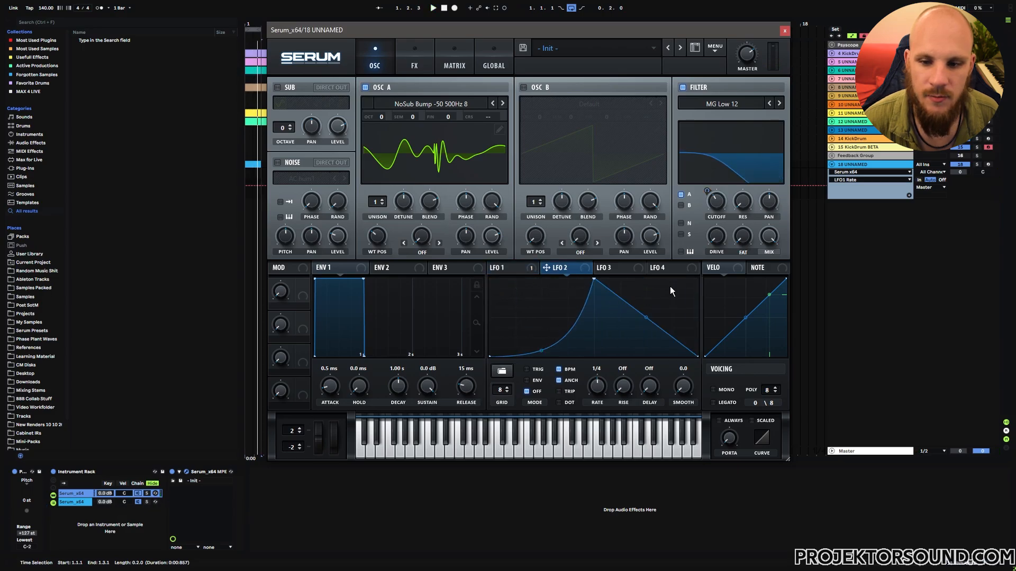
drag(595, 281, 492, 236)
key(space)
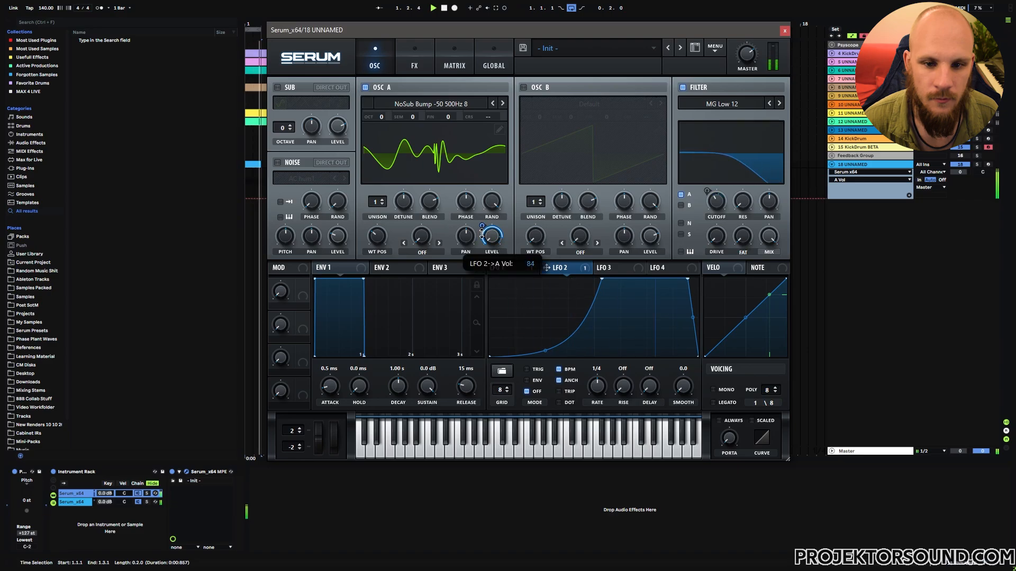
drag(545, 350, 541, 334)
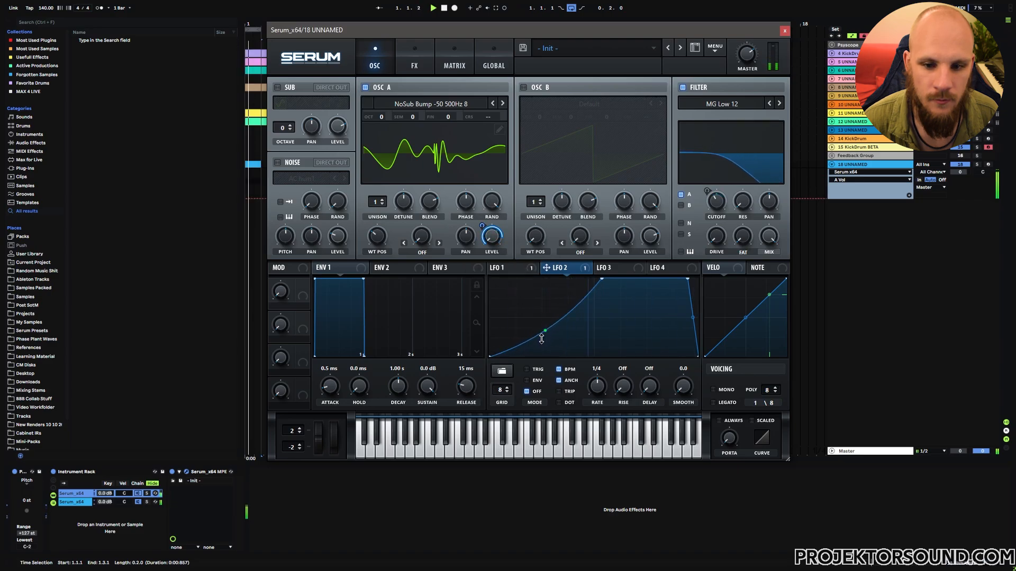
drag(602, 282, 576, 271)
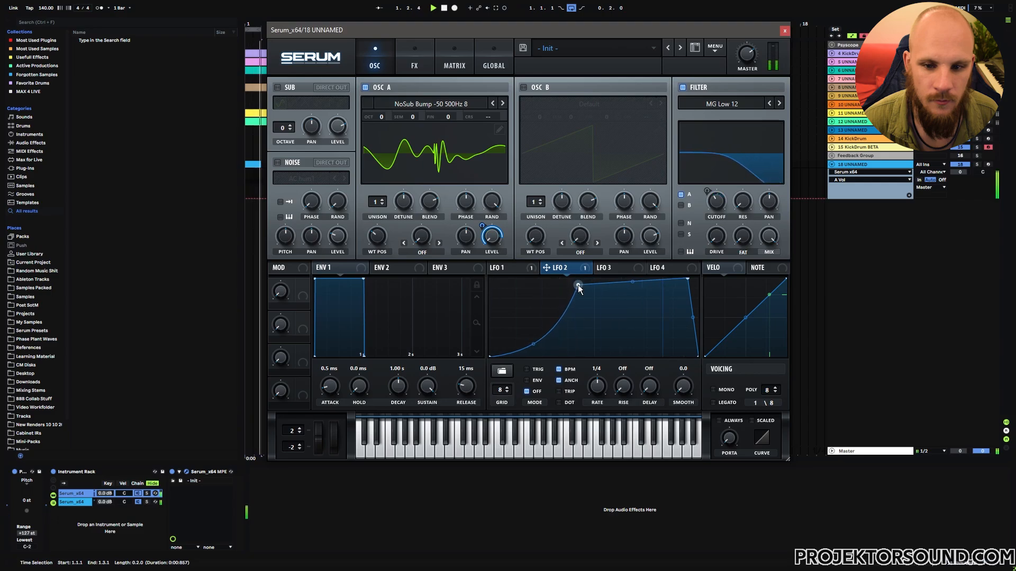
- Move LFO 2's upper curve point earlier and lower, giving a quicker rise that rounds gradually into the plateau
drag(578, 286, 547, 304)
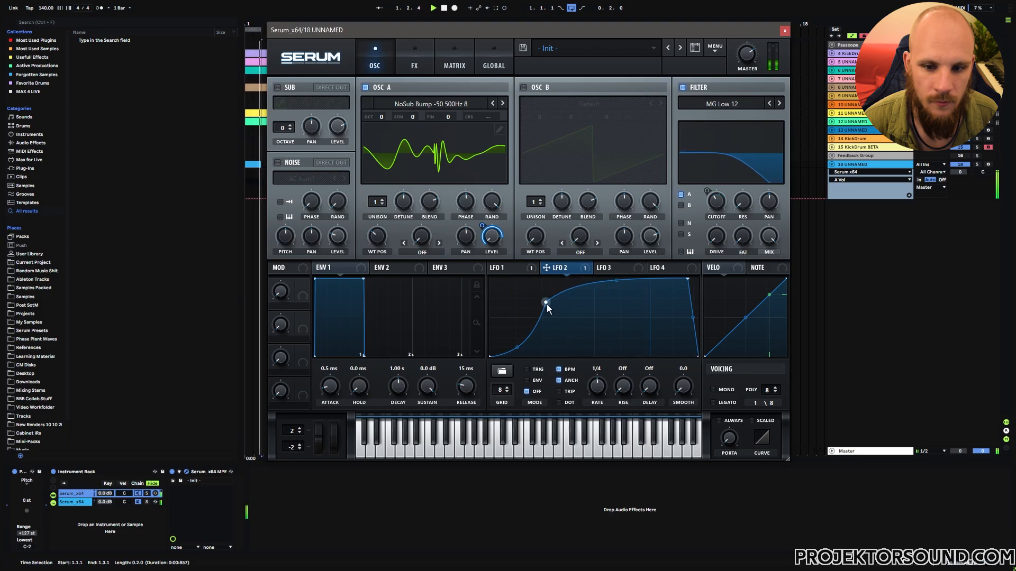
drag(545, 302, 543, 310)
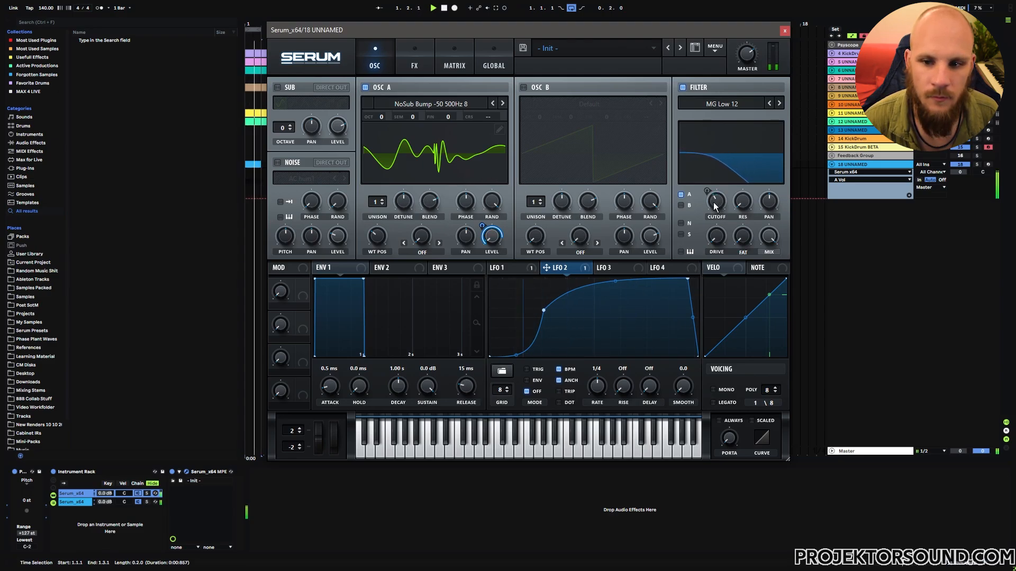
- In the other chain's Serum, shape LFO 1 as a late curved rise, flat plateau and steep drop, modulating oscillator A's level
click(220, 472)
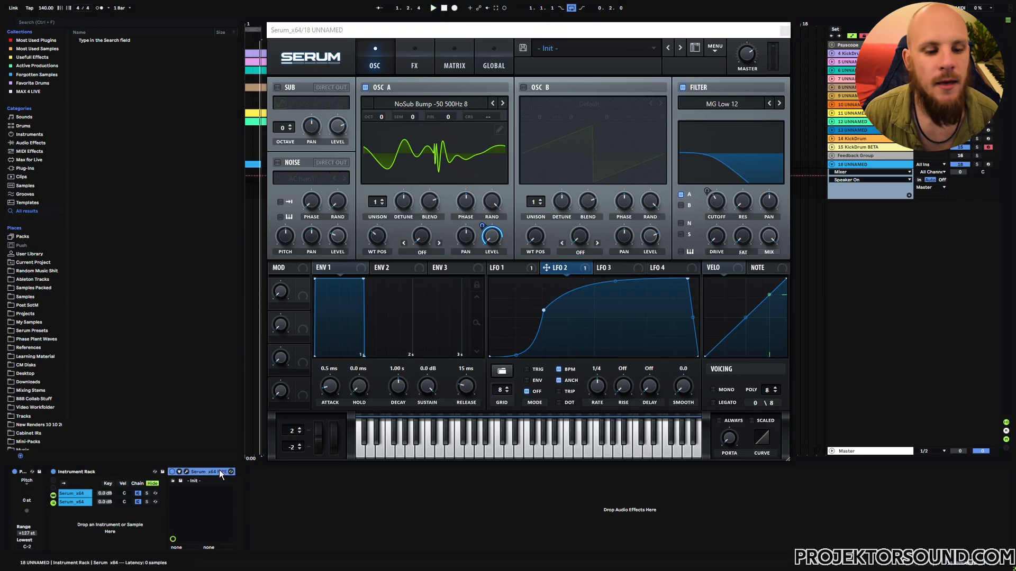
click(186, 471)
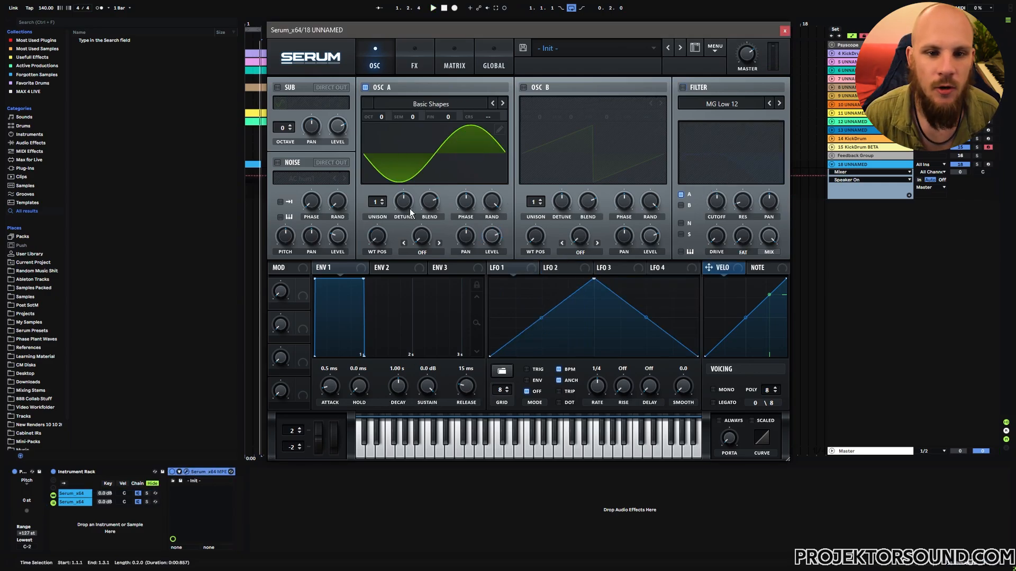
drag(491, 25, 540, 49)
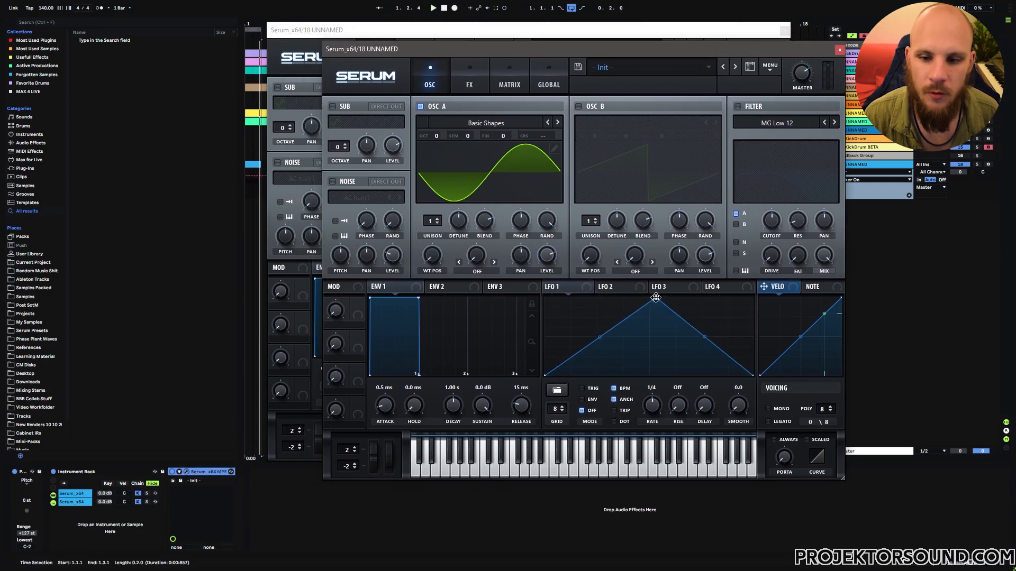
drag(655, 298, 678, 296)
drag(616, 325, 649, 355)
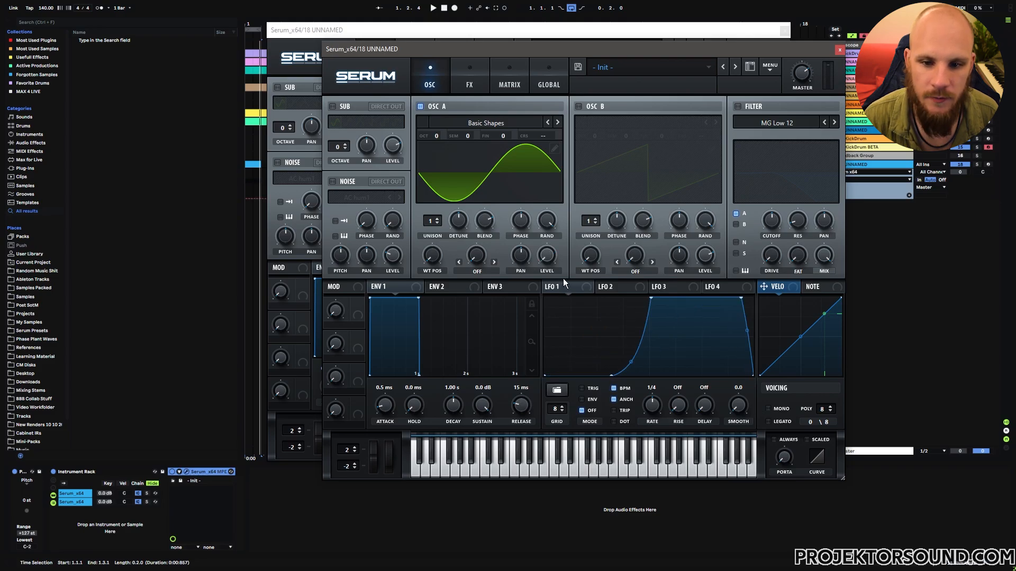
drag(562, 284, 531, 259)
key(space)
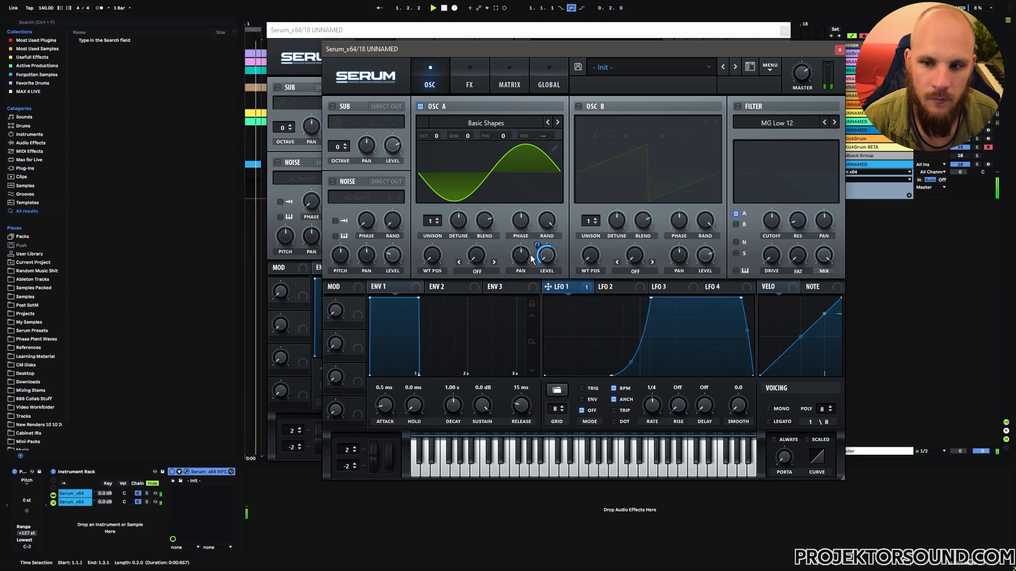
click(840, 49)
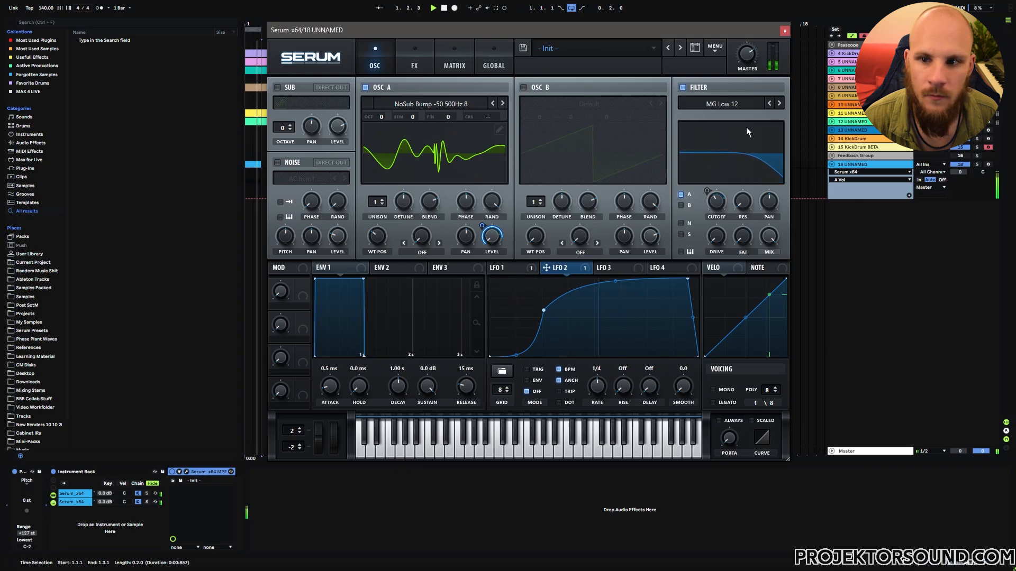
- Switch the NoSub Bump Serum's filter to MG Low 24 with LFO 1 modulating its cutoff, and adjust oscillator A's phase
click(780, 103)
drag(524, 270, 707, 183)
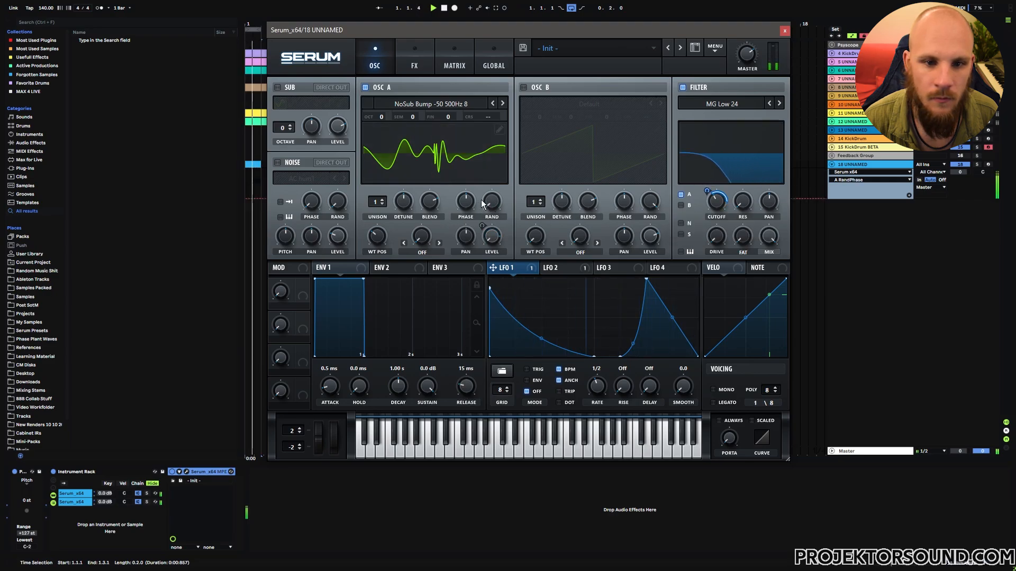
click(464, 201)
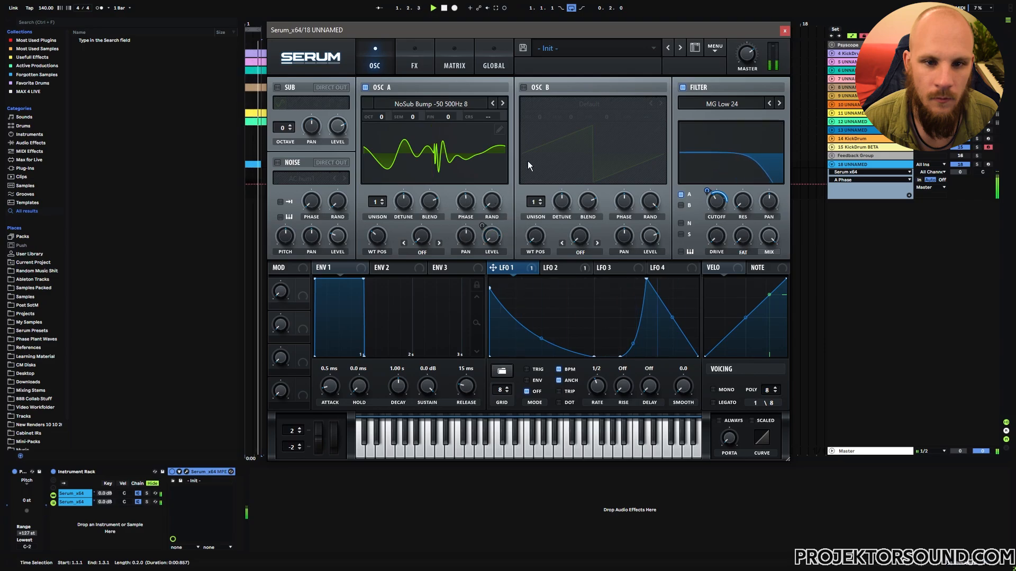
- Add a Distortion effect in SoftClip mode and raise its drive
click(403, 54)
click(282, 107)
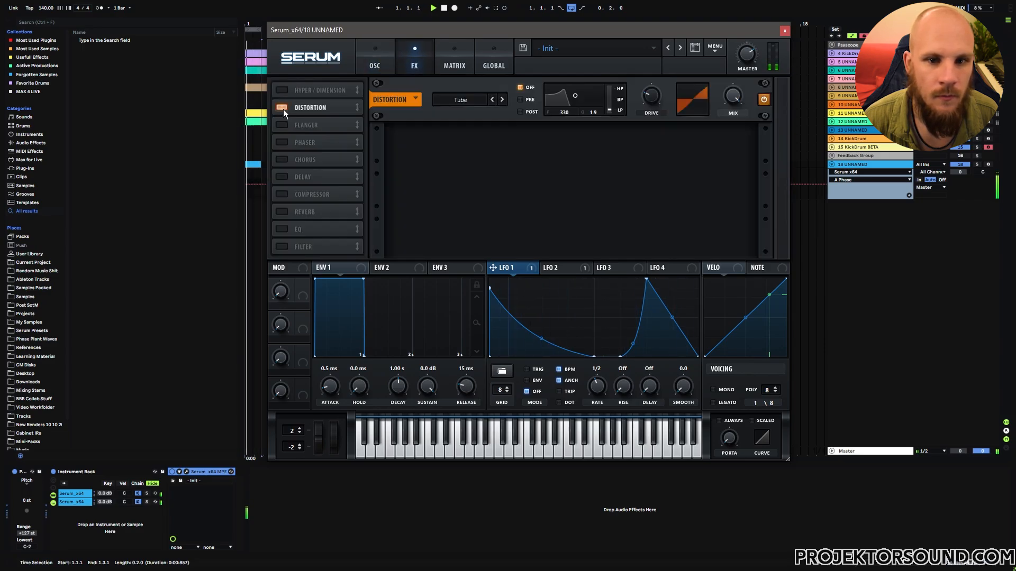
click(458, 100)
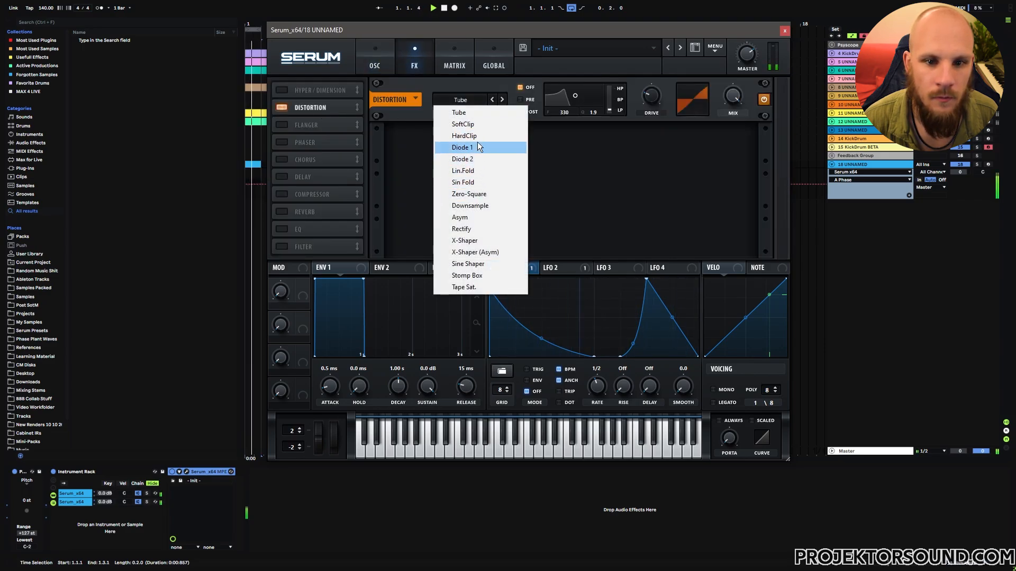
click(475, 125)
drag(652, 100, 671, 47)
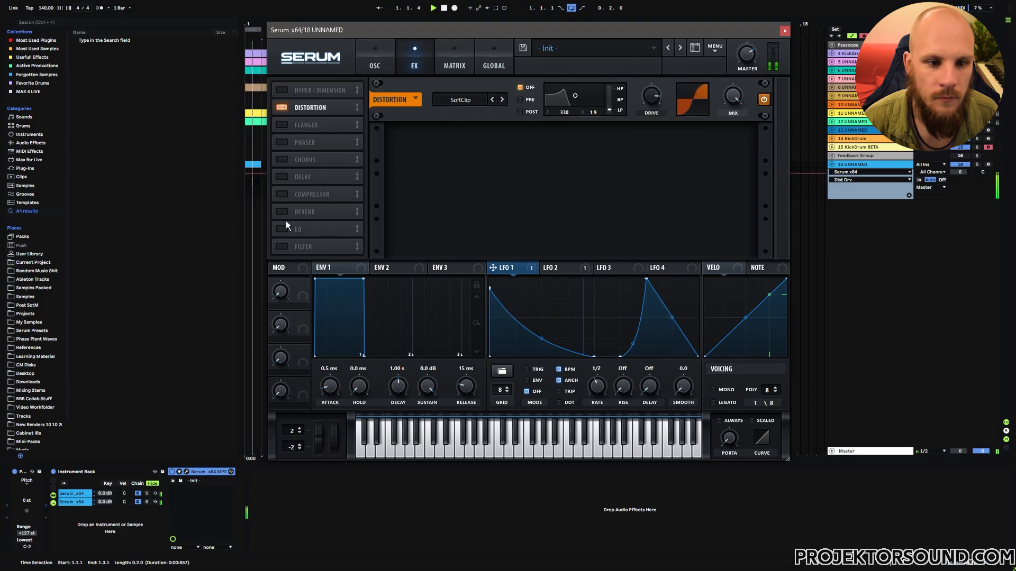
- Add a Filter effect after the distortion, set it to Notch 12 and tune its cutoff during playback
key(space)
click(282, 246)
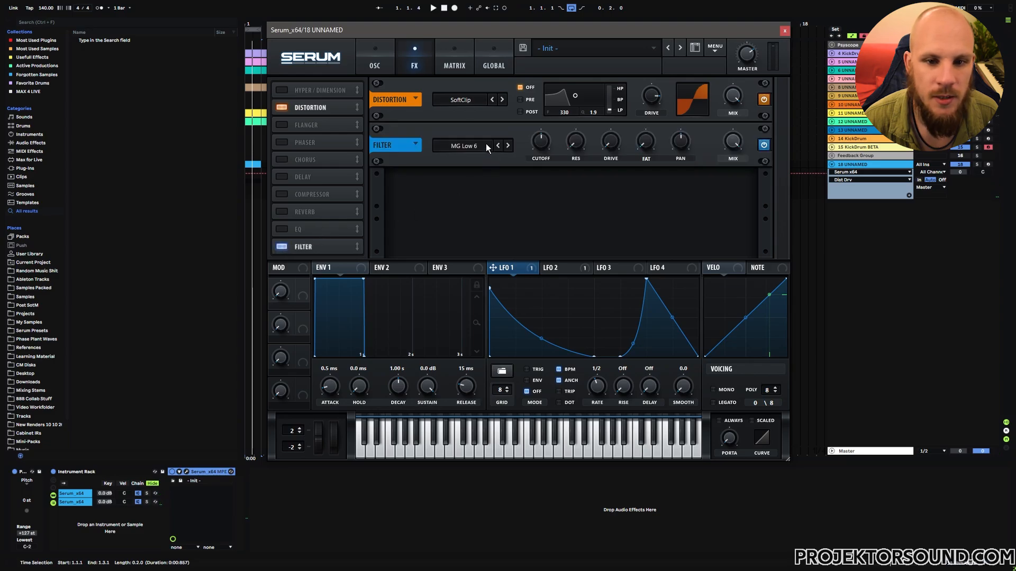
click(487, 147)
mouse_move(487, 160)
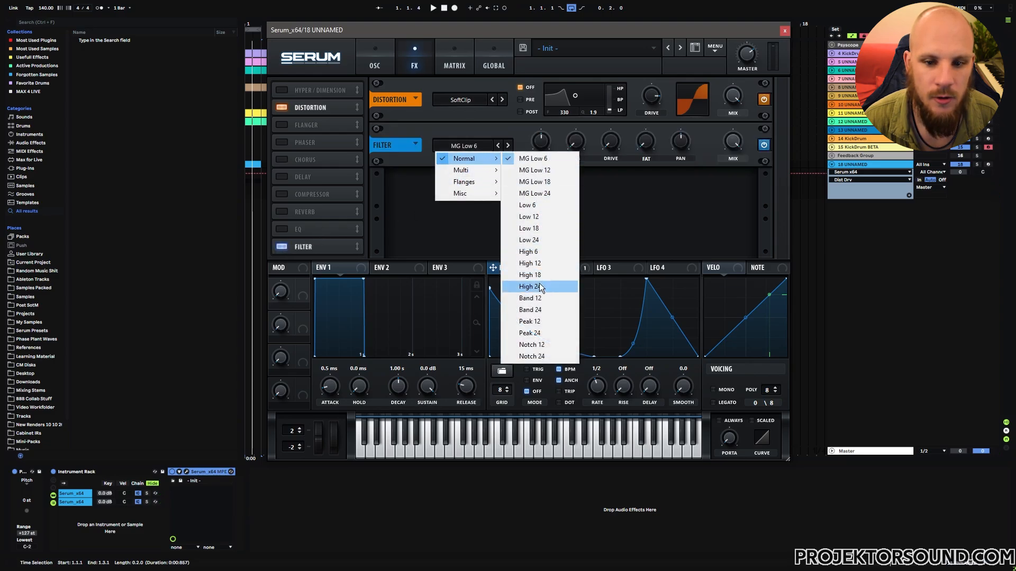
click(544, 347)
key(space)
click(538, 145)
drag(539, 145, 537, 147)
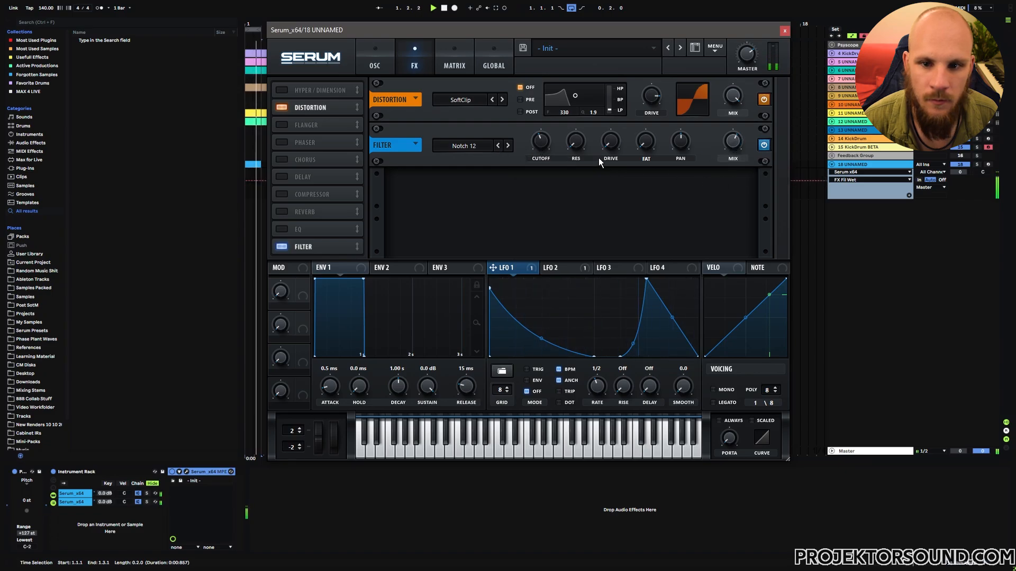
- Set the notch filter's drive to about 18% and the Serum master volume to about 80%
click(610, 139)
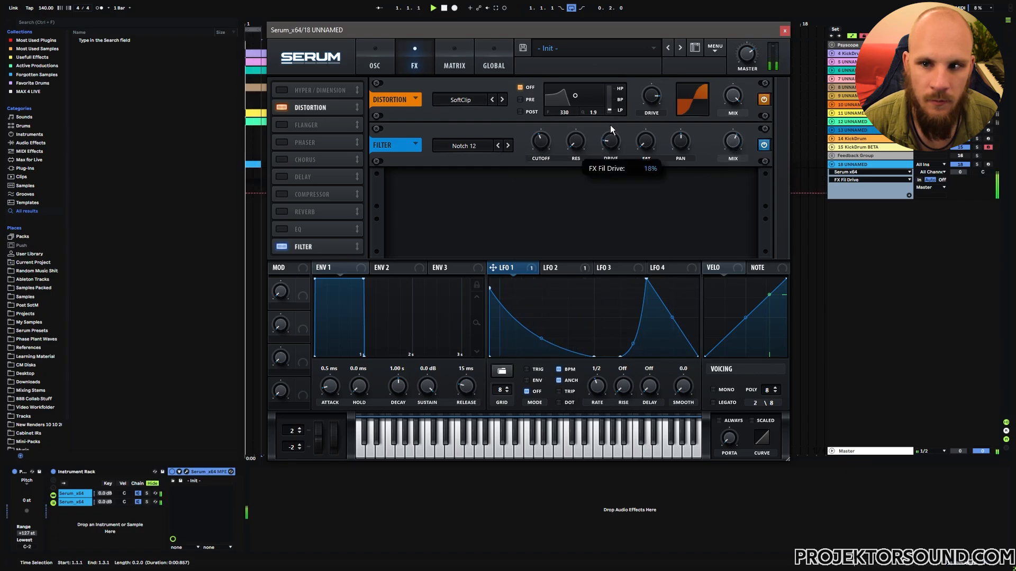
click(743, 47)
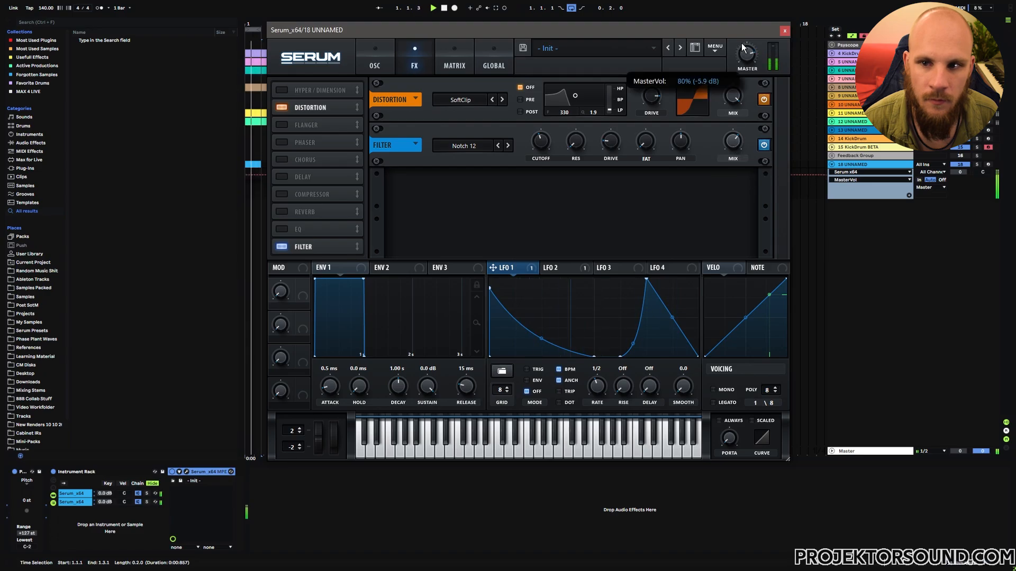
drag(742, 44, 741, 46)
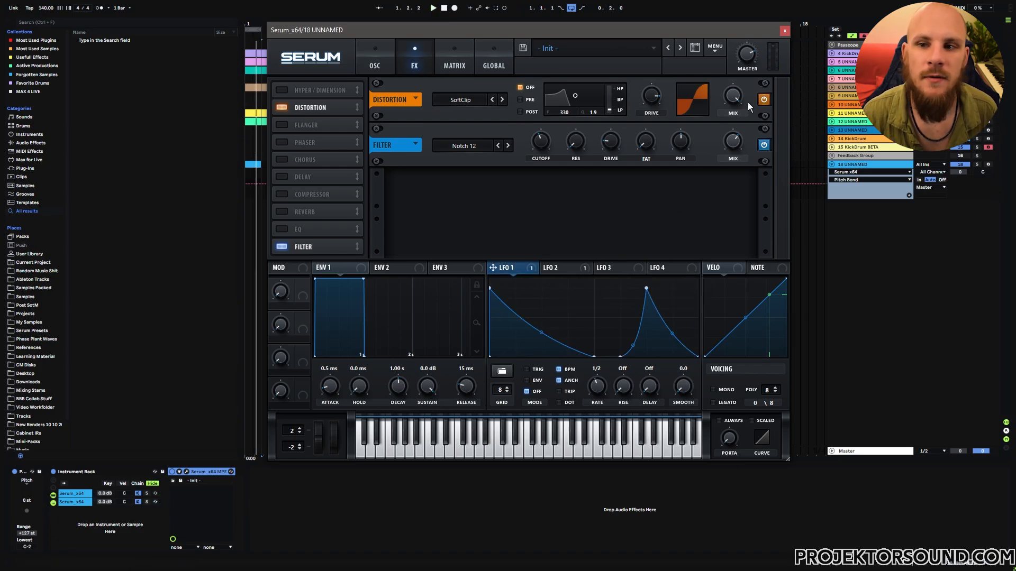
- Automate the bass track's Pitch Bend to fall from 1.2 to about 0.32 at the clip's end
click(784, 30)
drag(256, 29, 257, 127)
click(420, 184)
drag(597, 186, 597, 188)
click(421, 195)
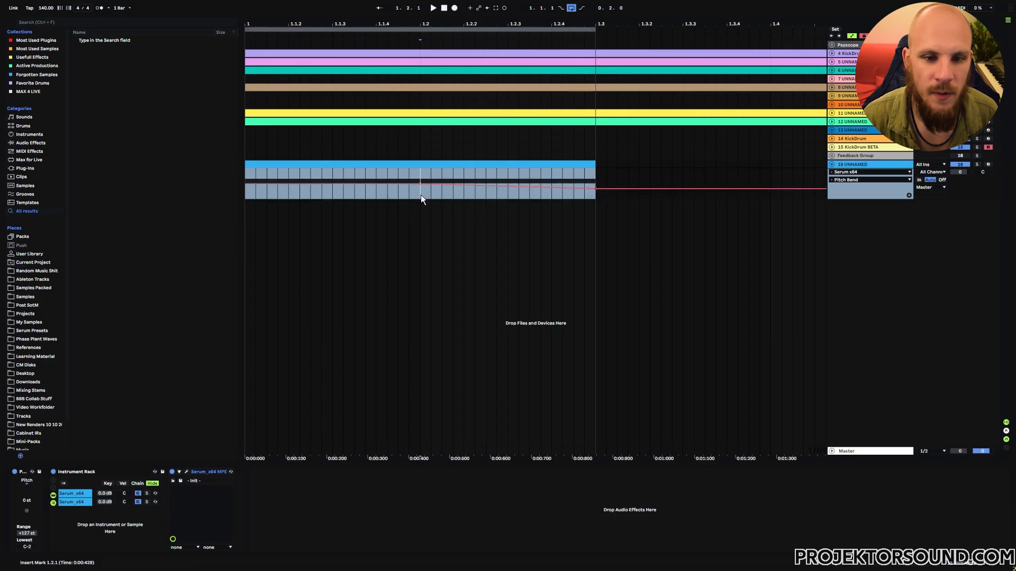
- Raise the Pitch Bend automation's end point slightly for a subtler drop and play the clip from its start
key(space)
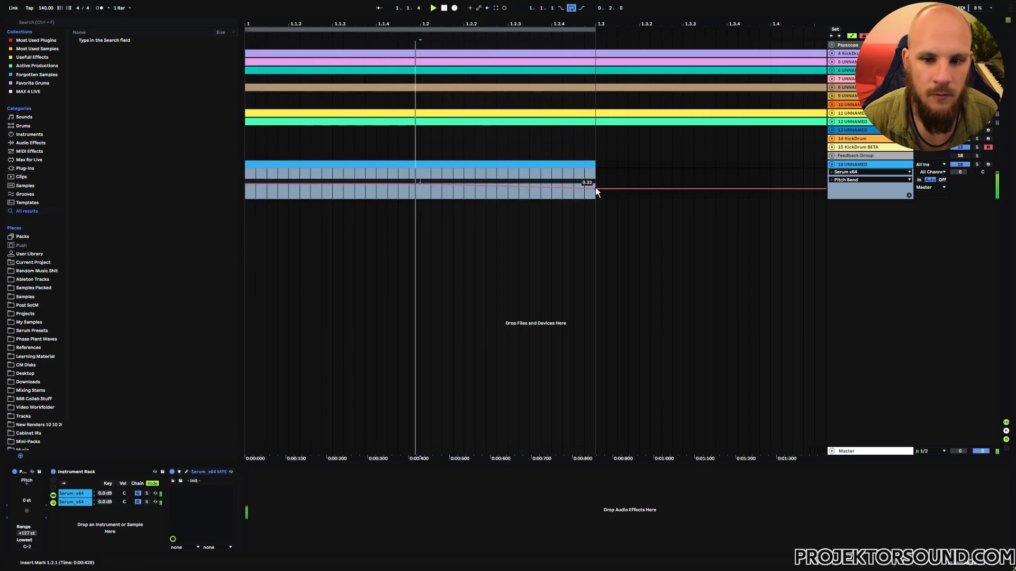
drag(596, 187, 595, 185)
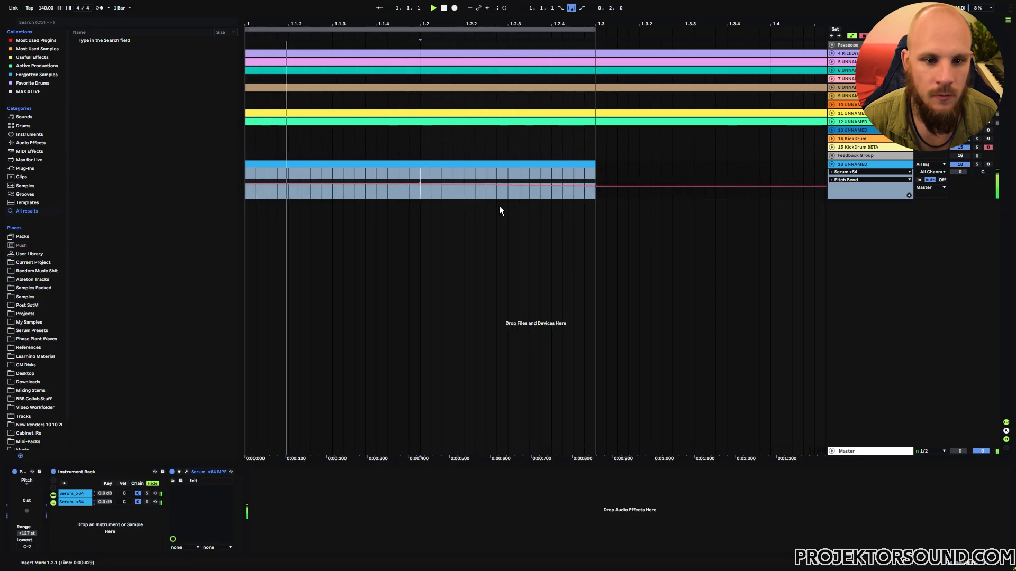
click(249, 196)
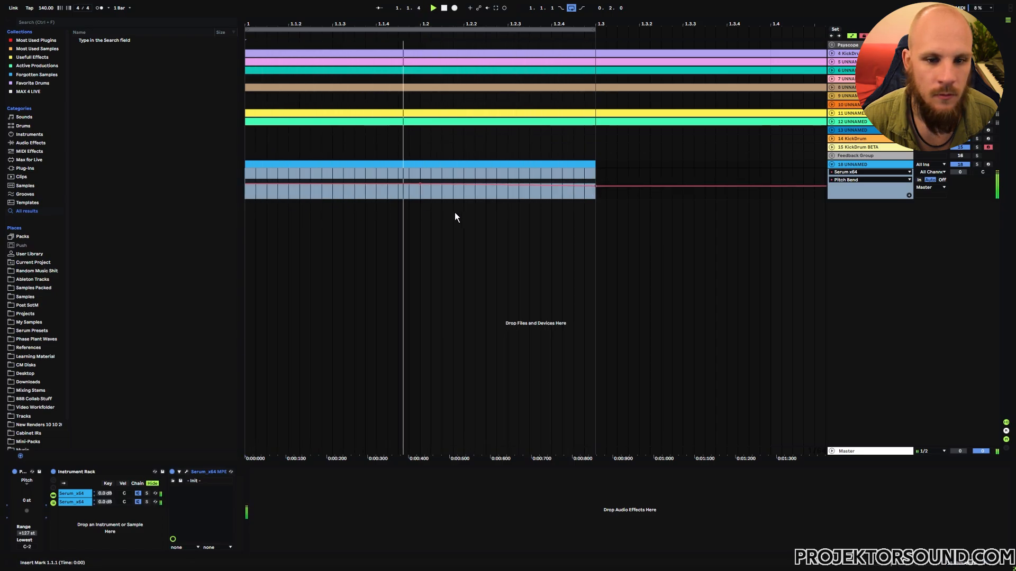
- Insert MStereoSpread after the rack, set the spectral generator's minimum frequency to about 309 Hz and reduce its spread
right_click(296, 500)
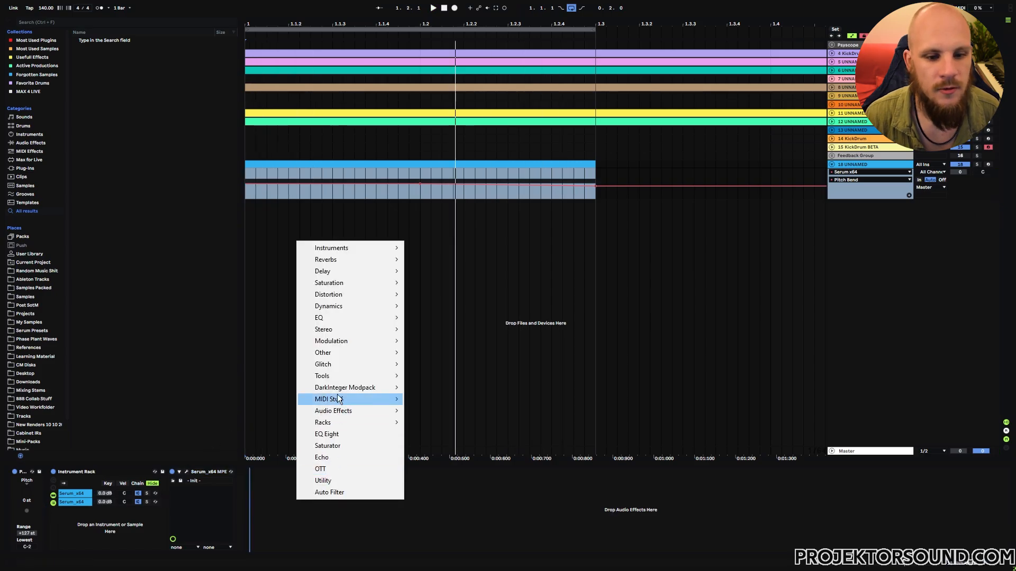
mouse_move(339, 331)
click(453, 249)
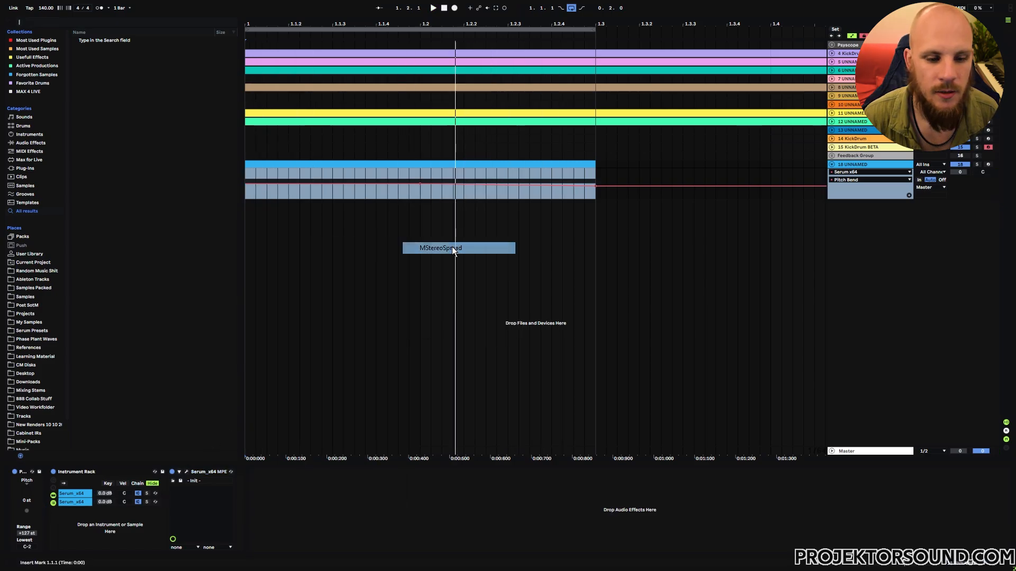
drag(447, 174, 483, 191)
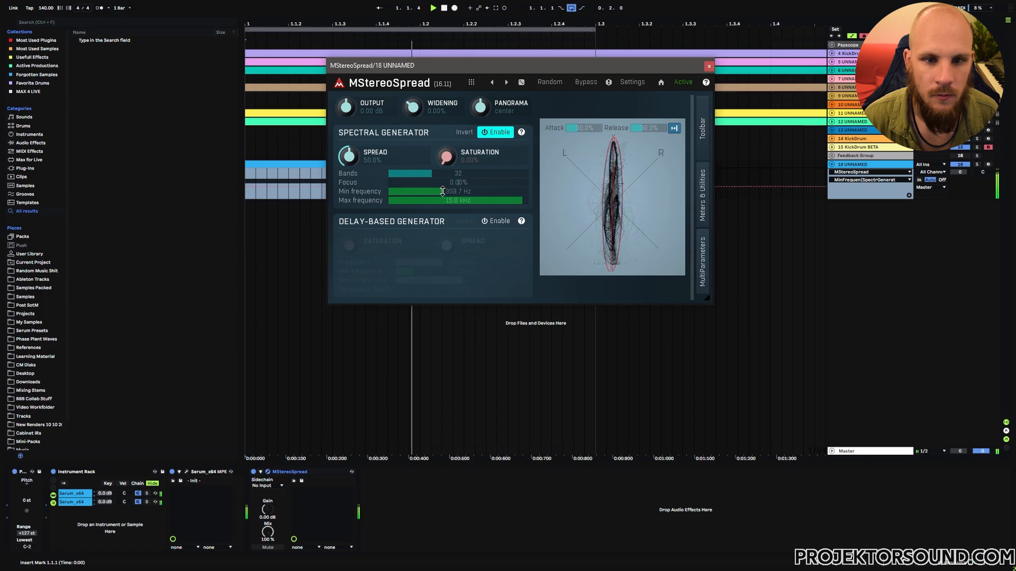
drag(348, 156, 348, 177)
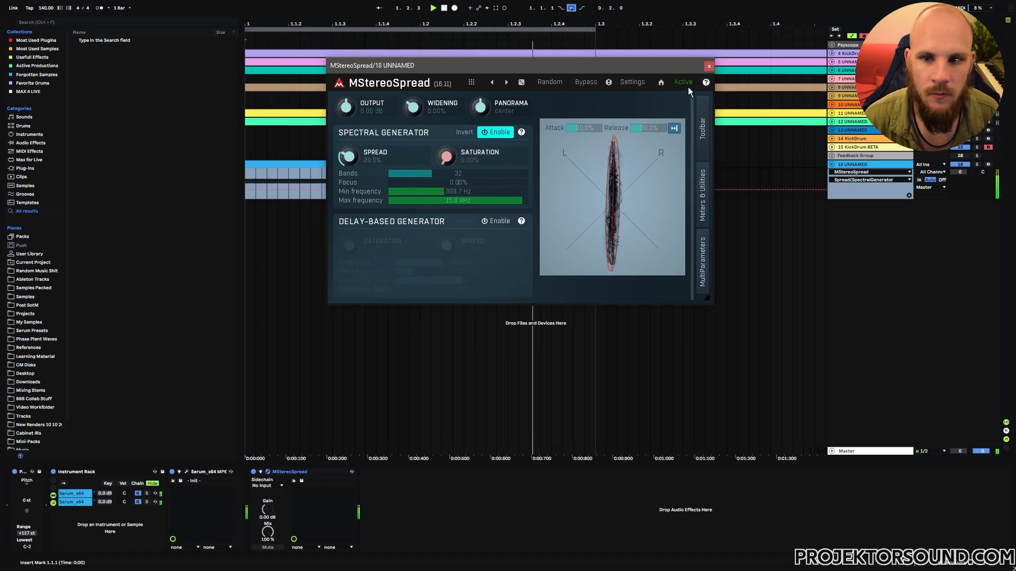
click(709, 67)
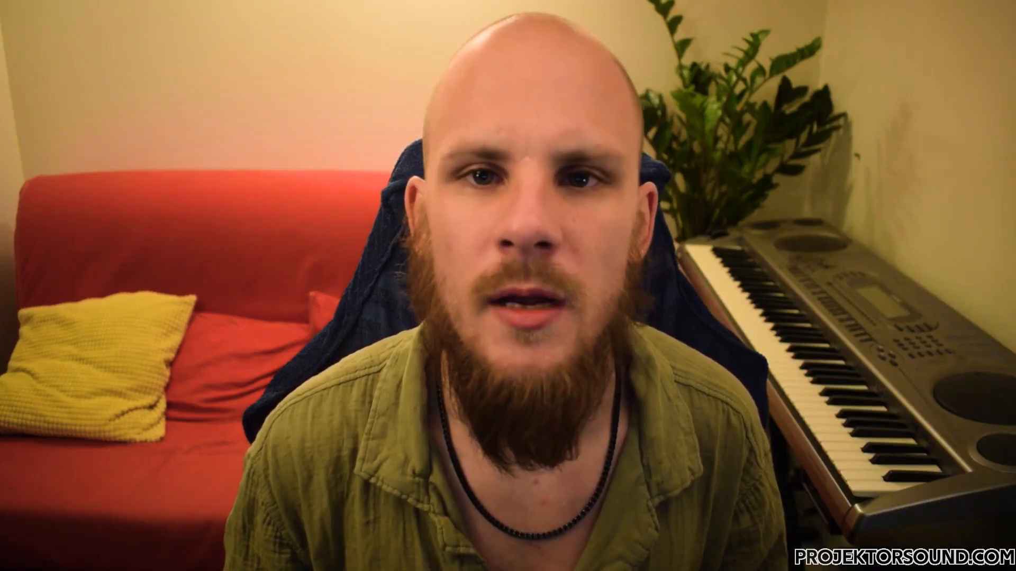